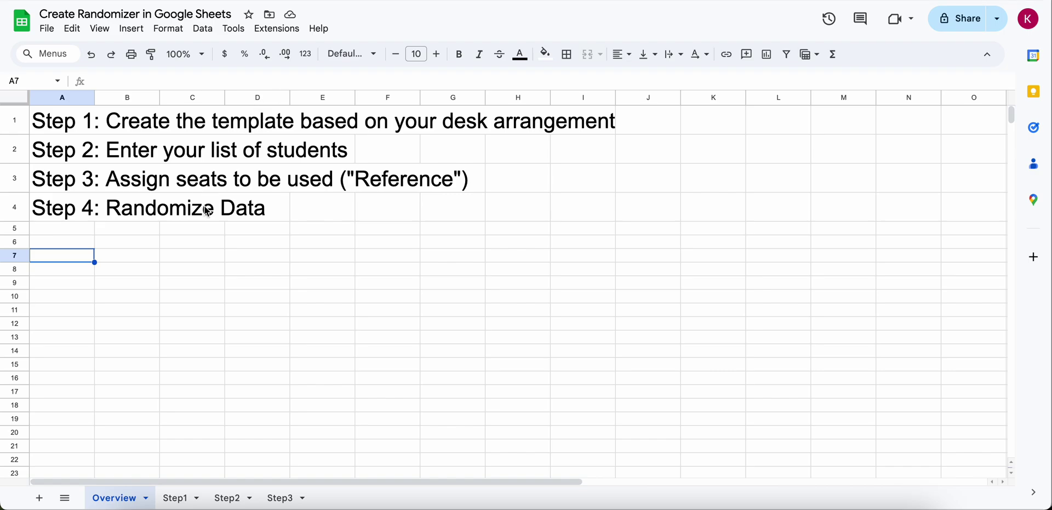
Open the Step1 sheet and examine the table blocks in the finished Randomized Seating spreadsheet as a layout reference
click(179, 500)
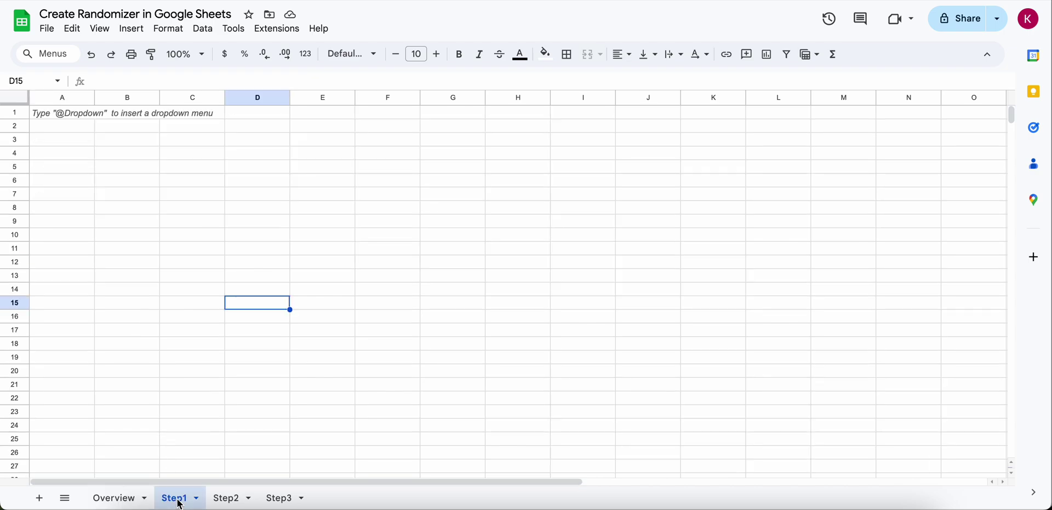
click(157, 197)
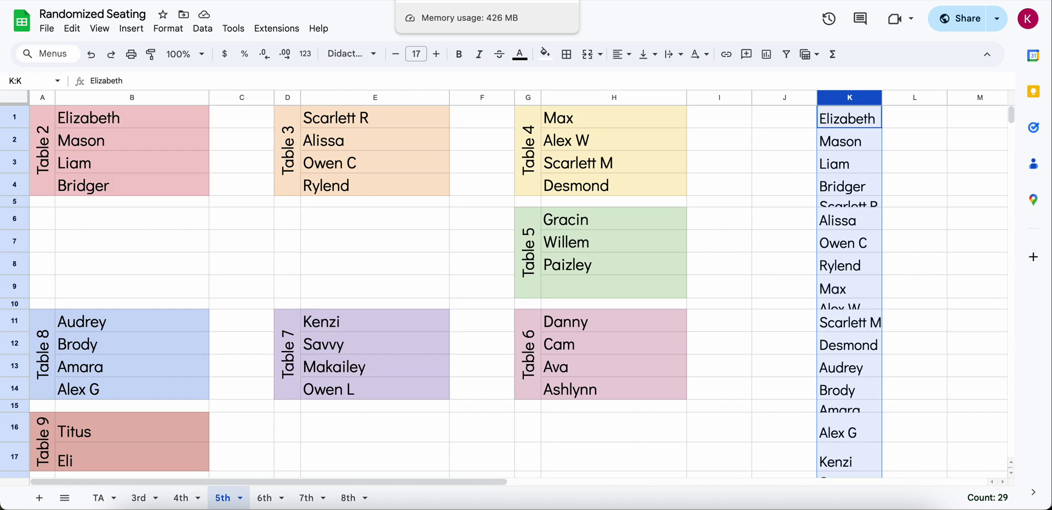
click(45, 153)
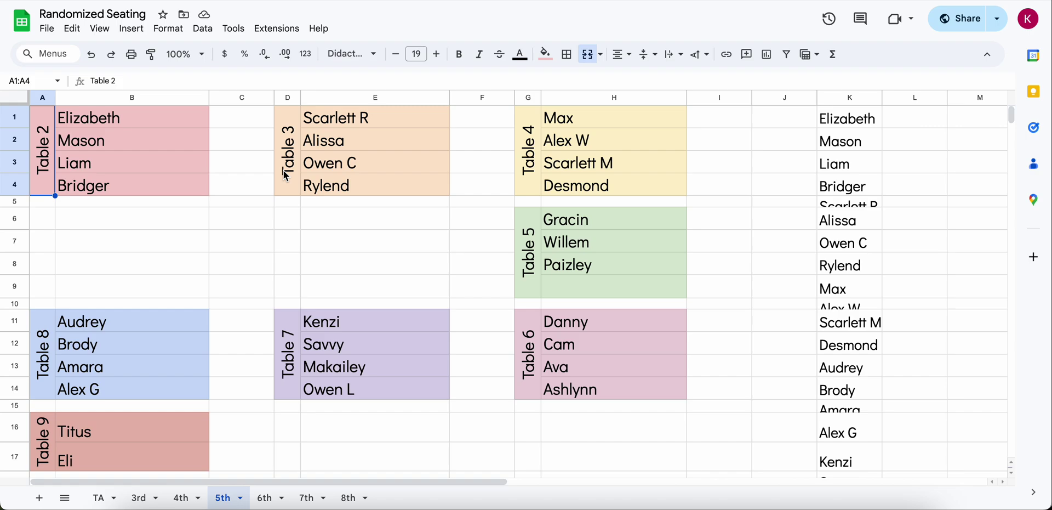
click(291, 241)
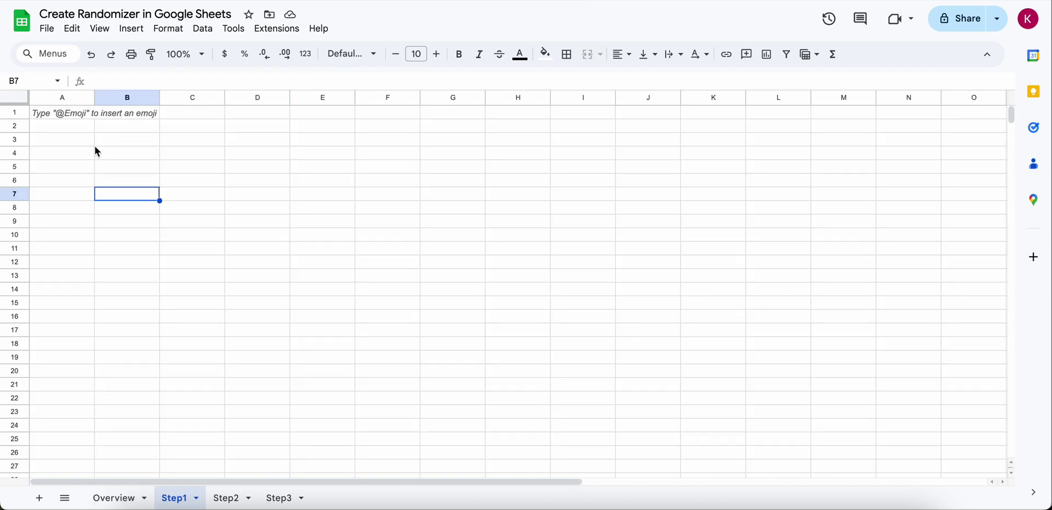
Fill the range A1:B4 on the Step1 sheet with light red as the first table block
click(197, 250)
drag(47, 111, 125, 156)
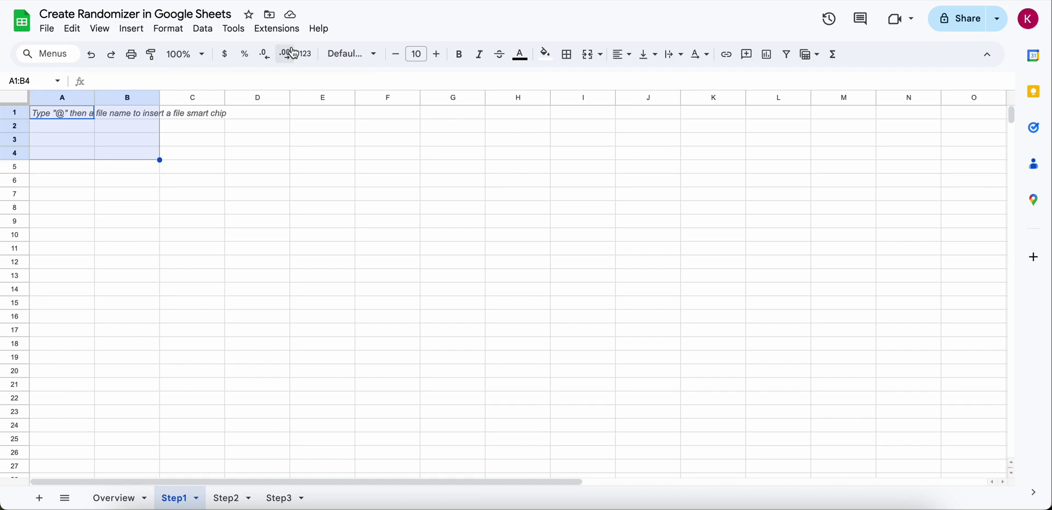
click(544, 55)
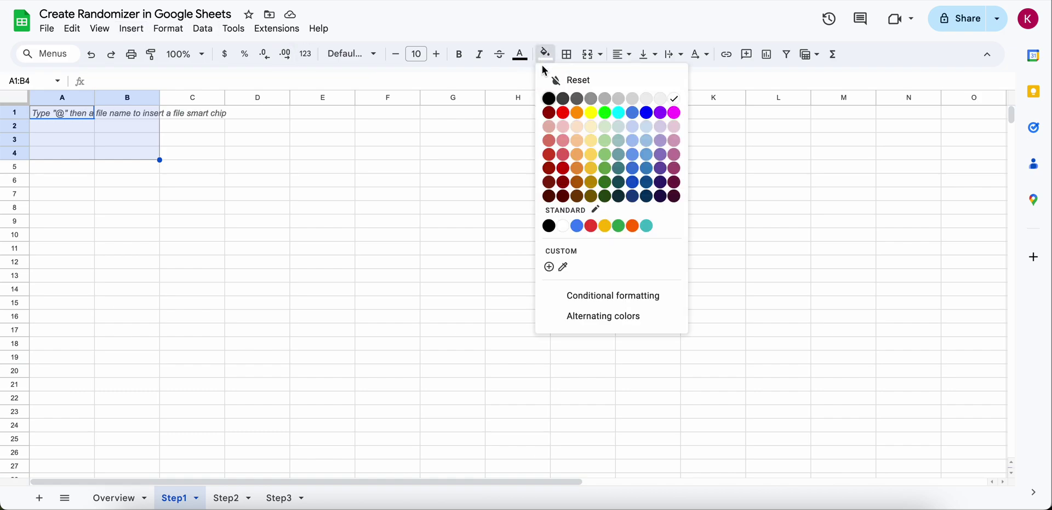
click(565, 126)
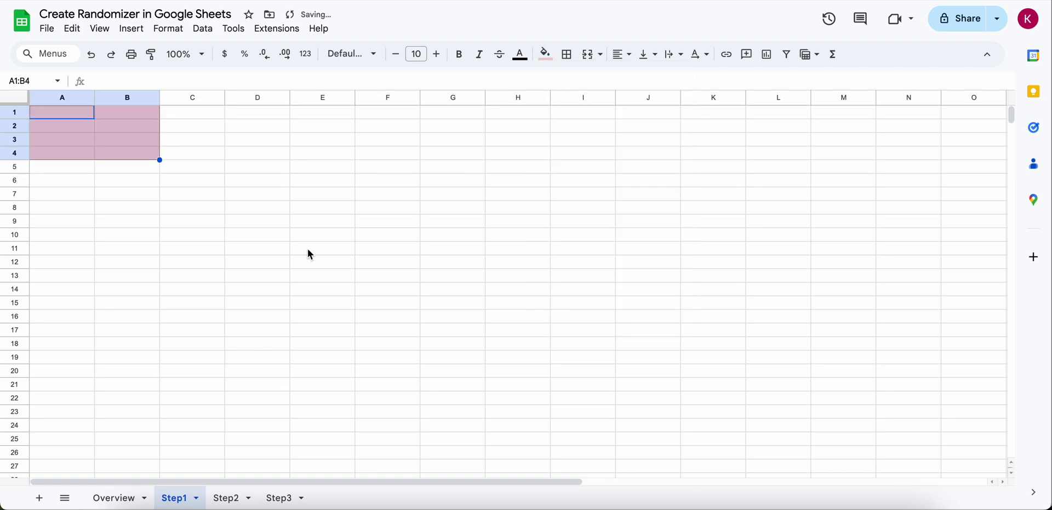
click(308, 250)
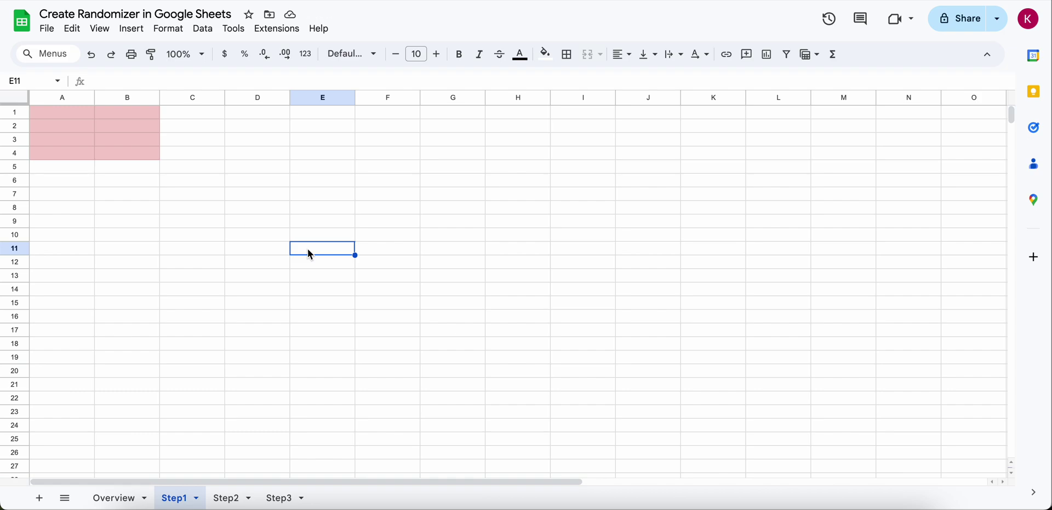
Set the font of the entire Step1 sheet to Didact Gothic at size 16
key(ctrl+a)
click(367, 55)
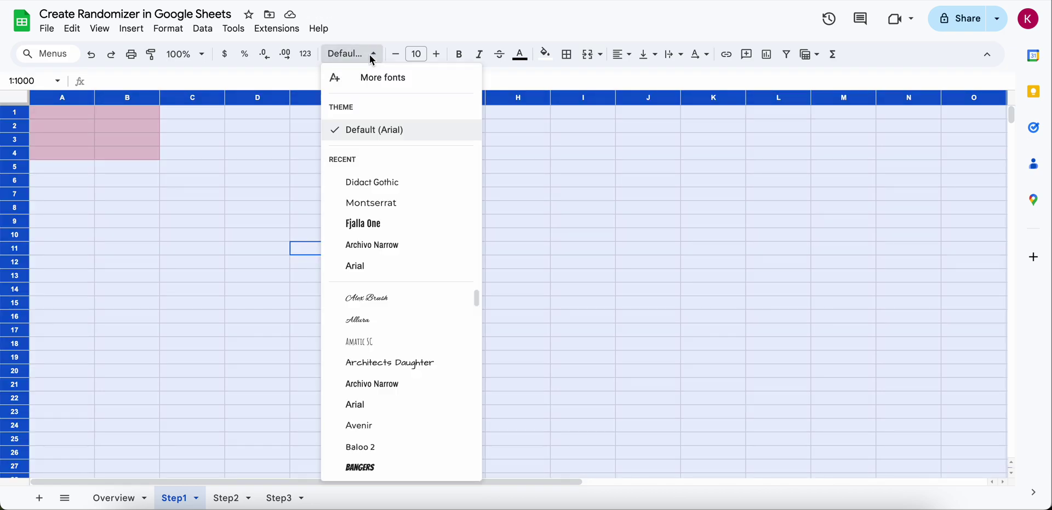
click(377, 187)
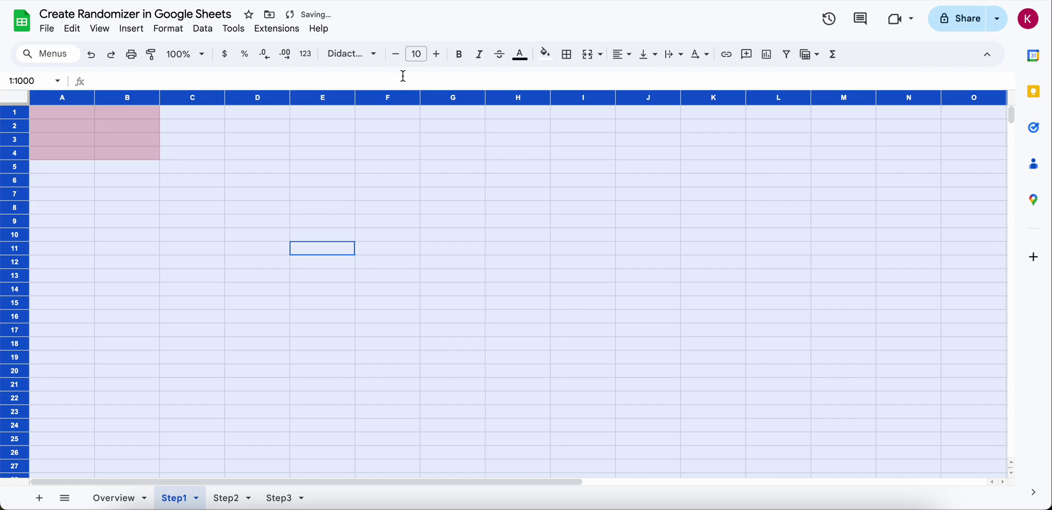
click(417, 55)
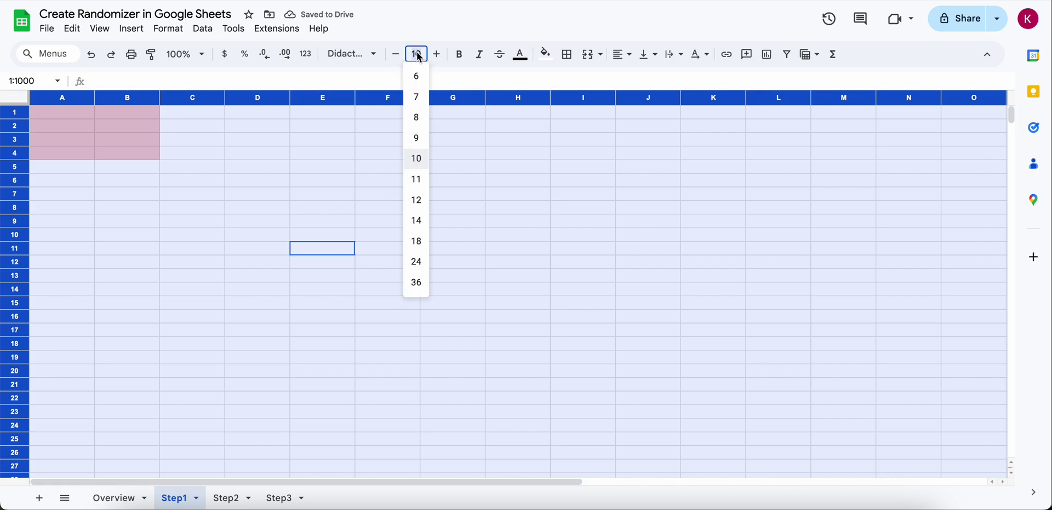
text(16)
key(Return)
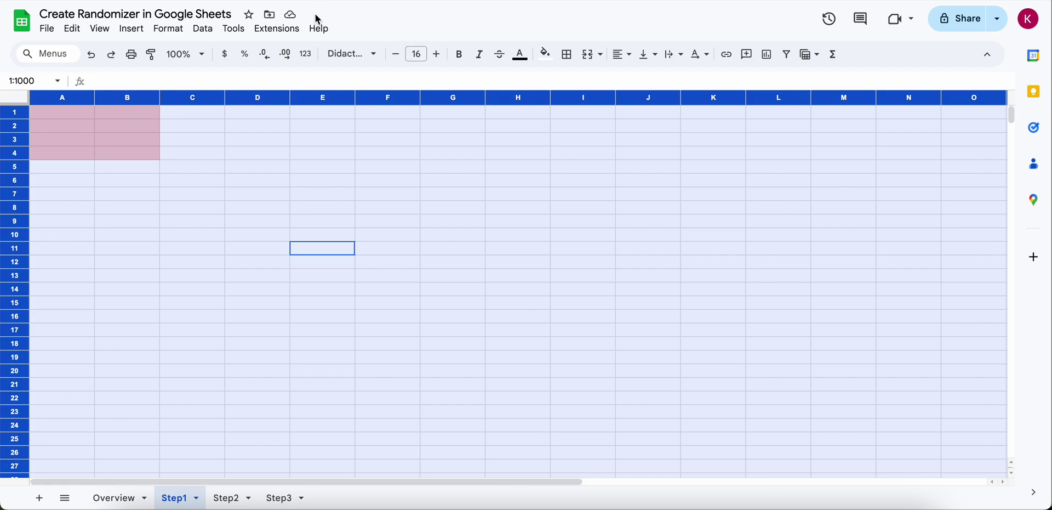
click(388, 236)
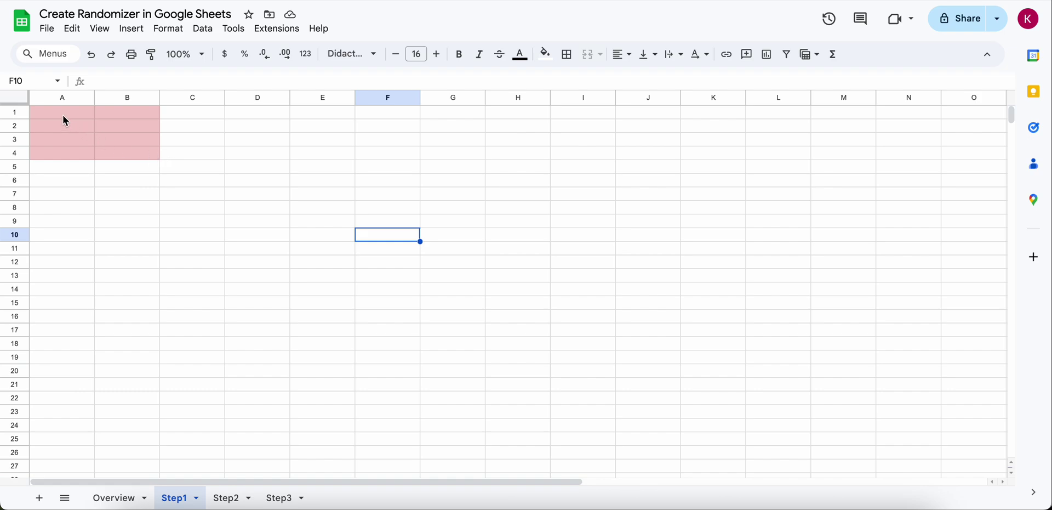
Merge cells A1:A4 into one cell and enter the label "Table 2" in it
drag(58, 110, 60, 150)
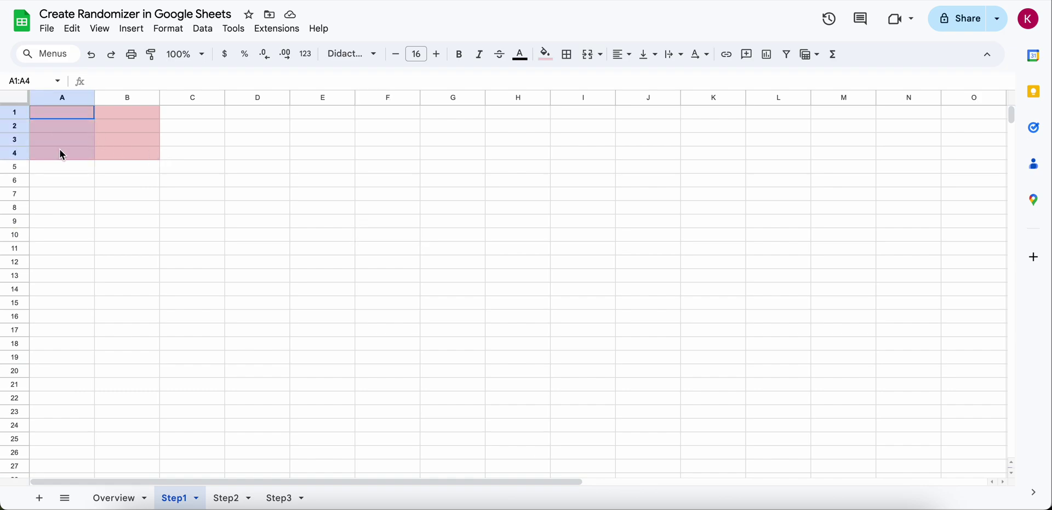
click(203, 30)
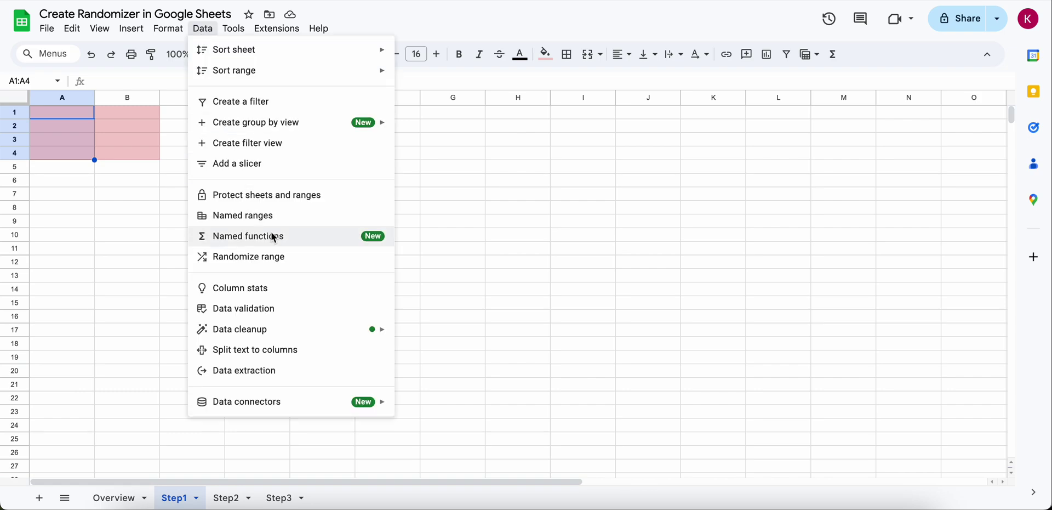
mouse_move(173, 35)
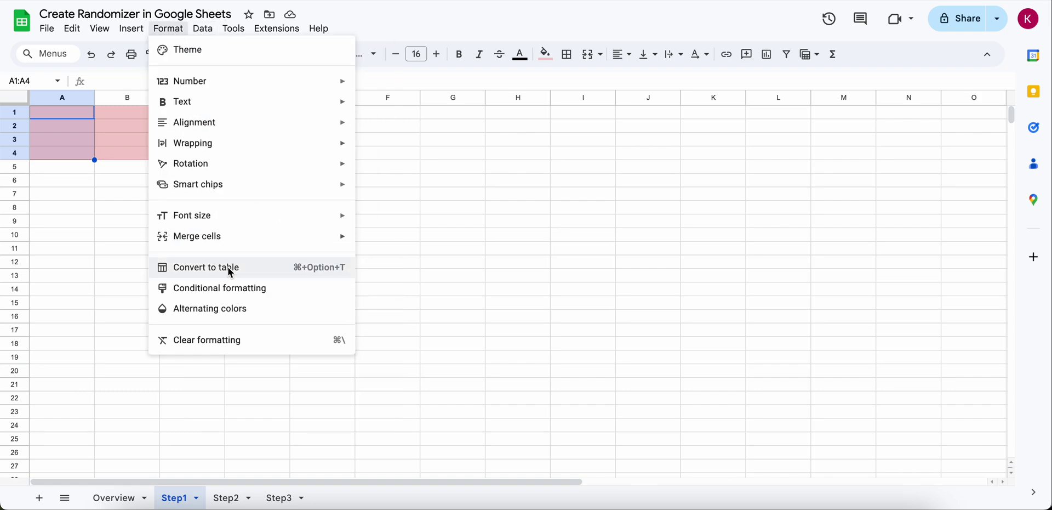
mouse_move(230, 241)
click(400, 244)
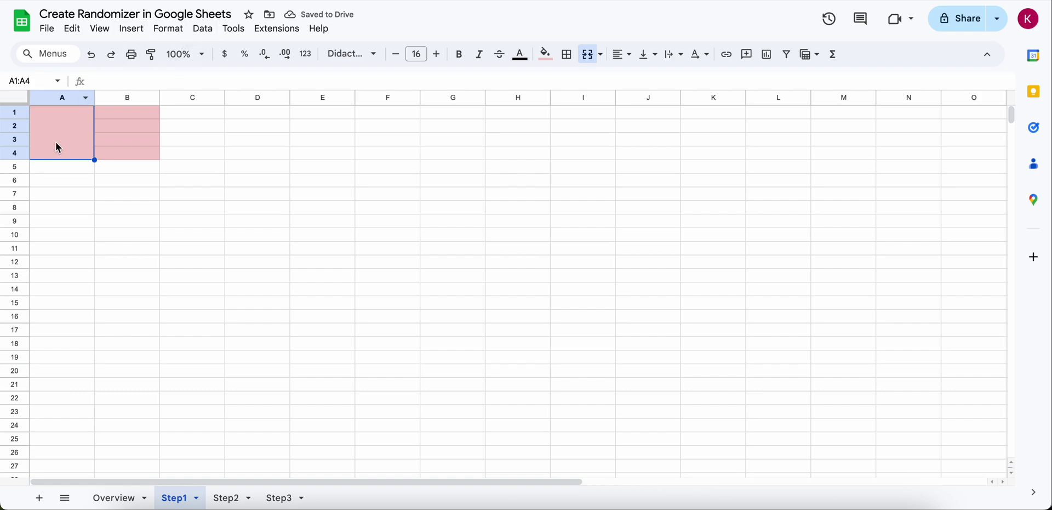
text(Table 2)
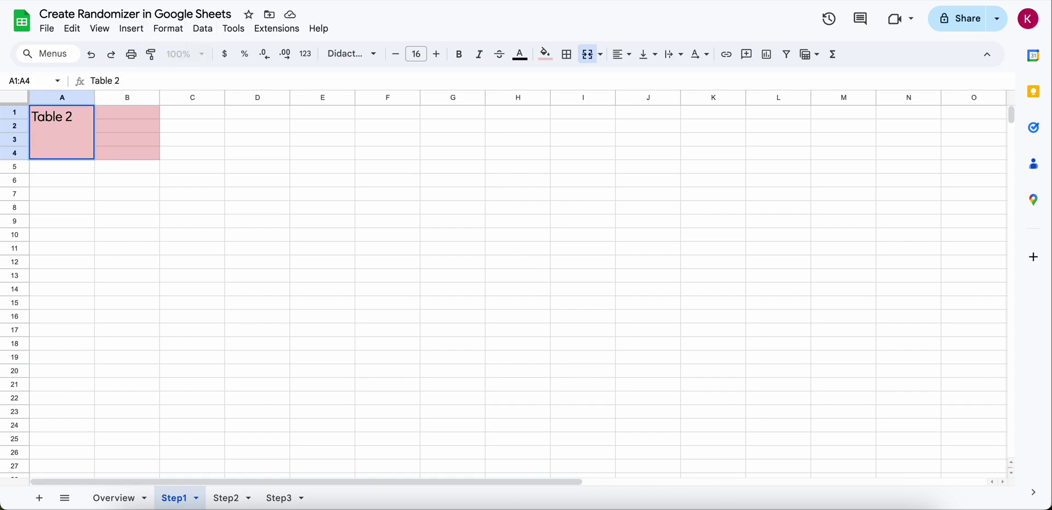
key(Return)
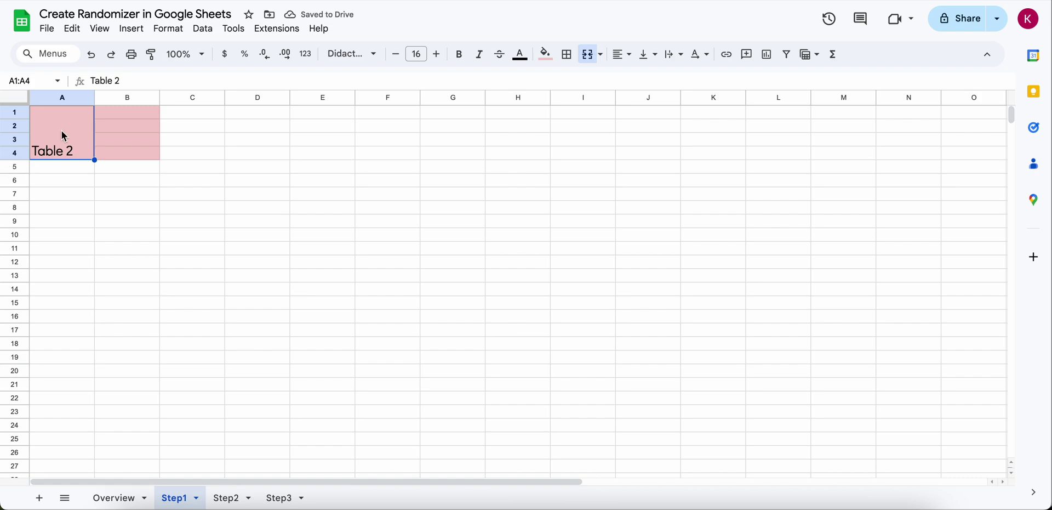
Rotate the "Table 2" label in the merged cell with the Rotate up option
click(169, 29)
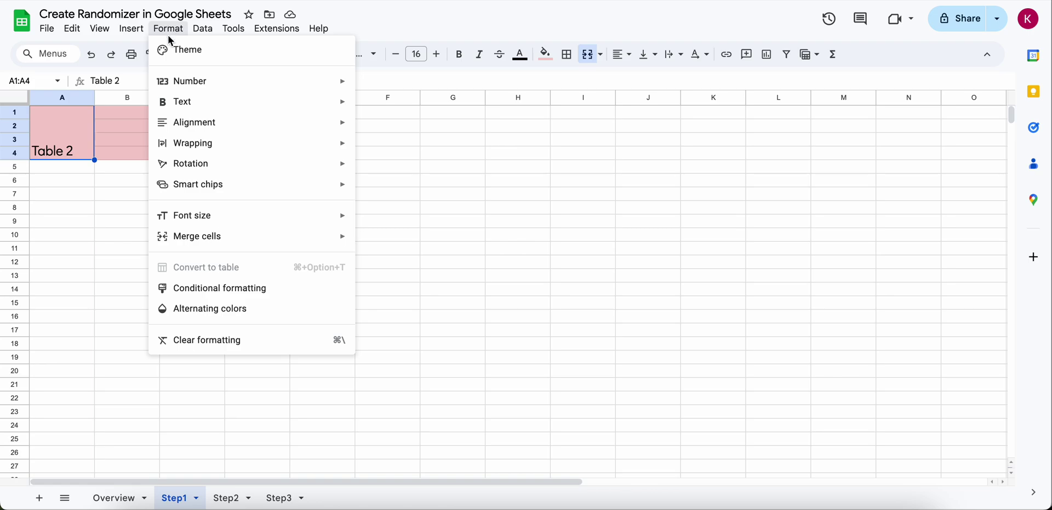
mouse_move(202, 163)
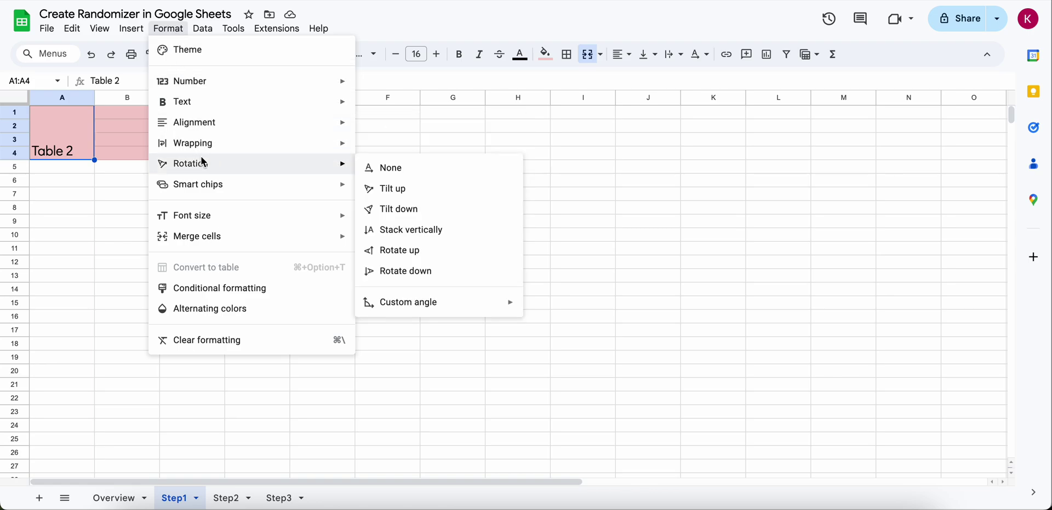
click(404, 250)
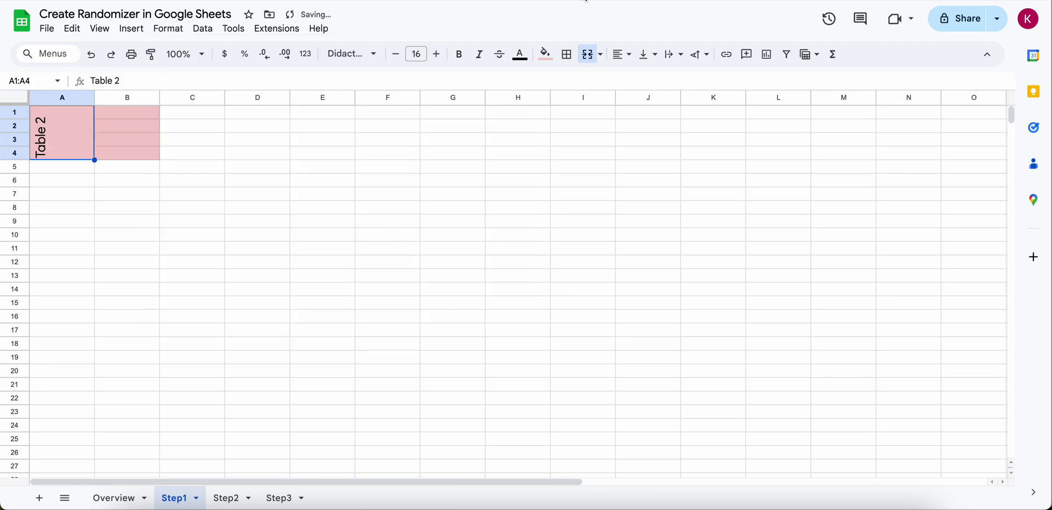
Center the "Table 2" label horizontally and vertically, and narrow column A to fit the rotated text
click(626, 54)
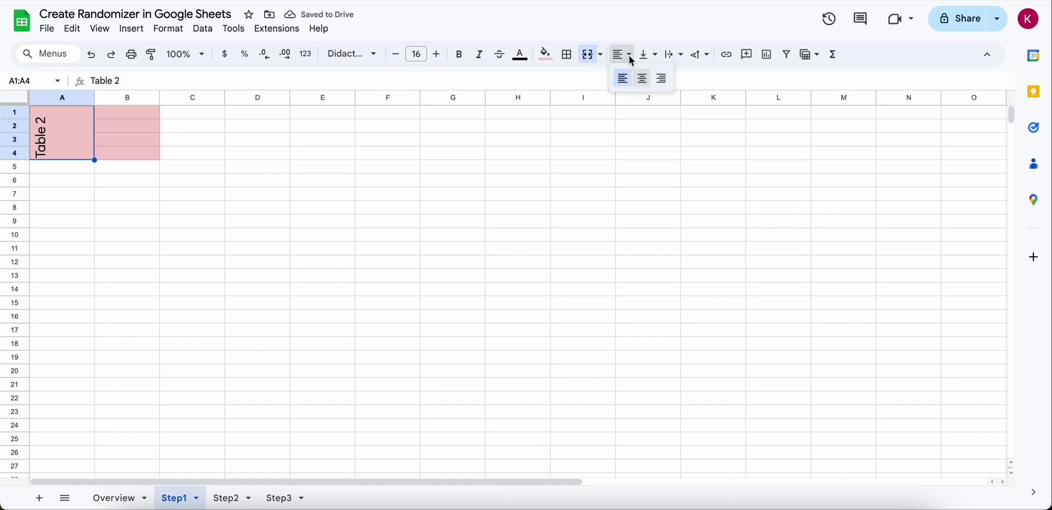
click(645, 82)
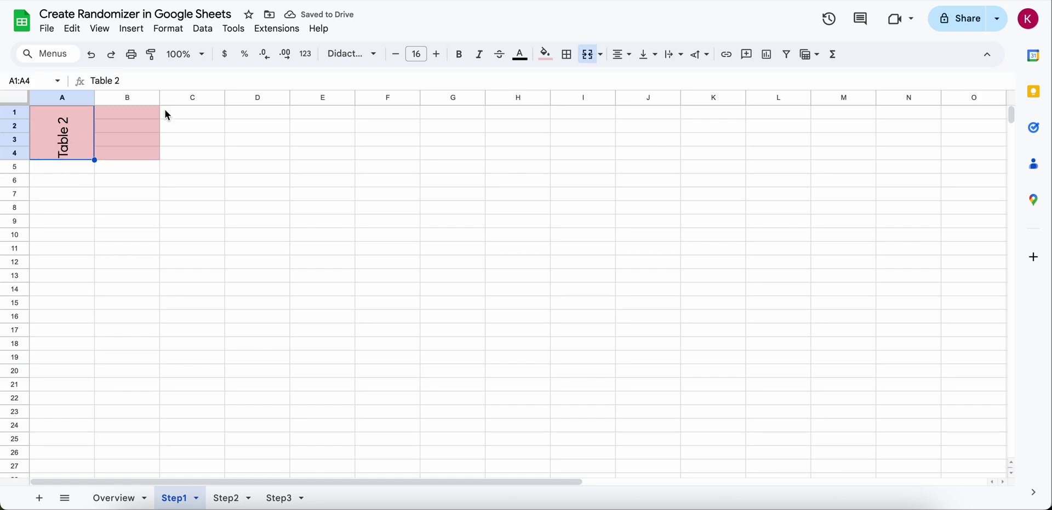
click(661, 55)
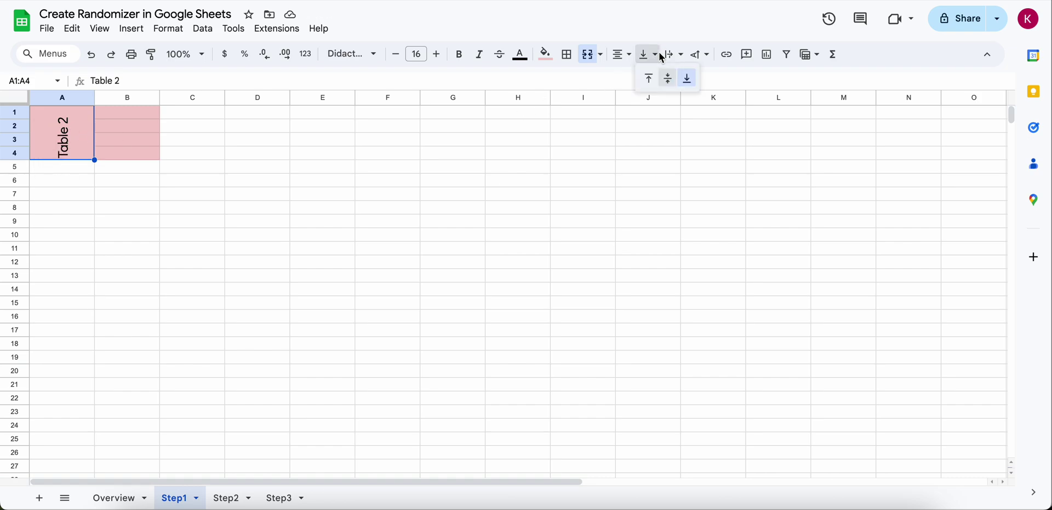
click(673, 81)
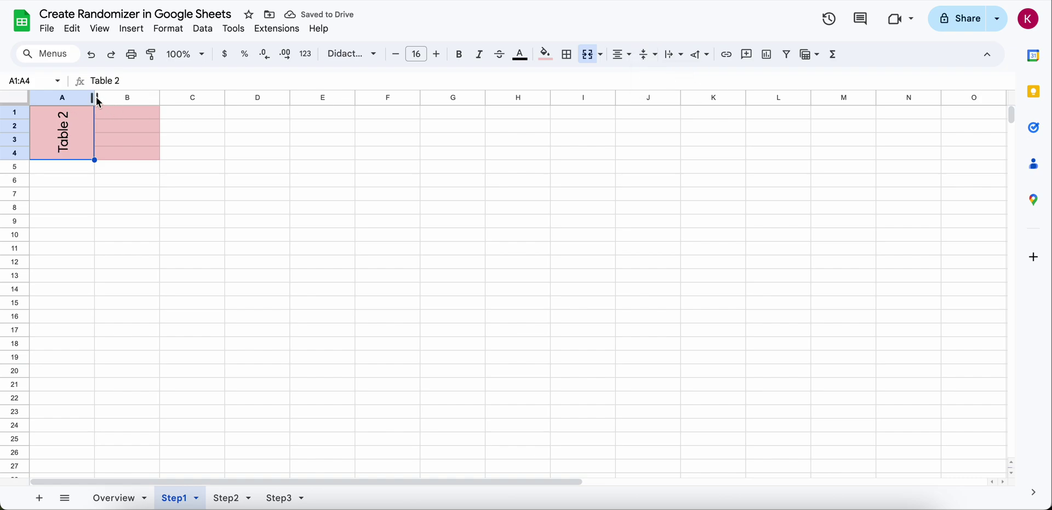
drag(94, 97, 51, 99)
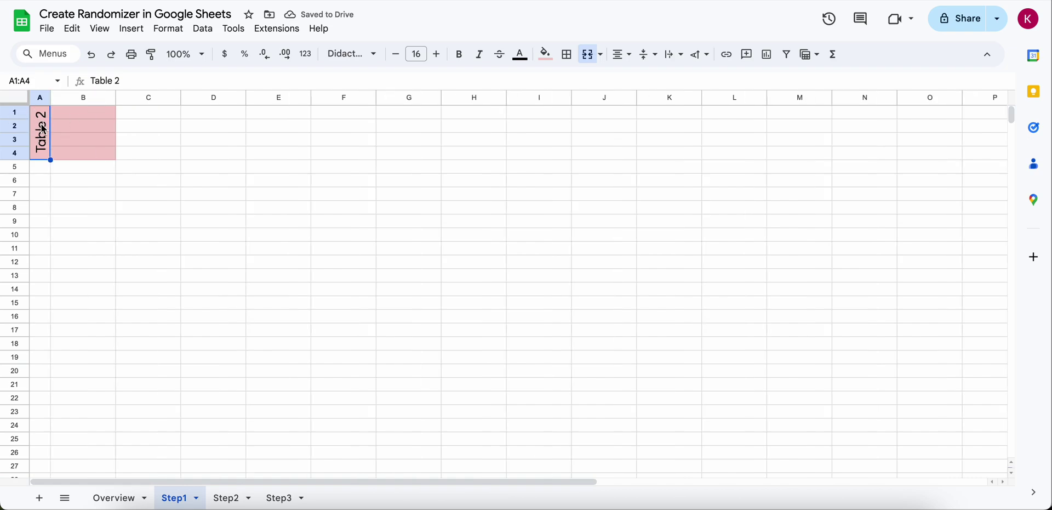
click(169, 253)
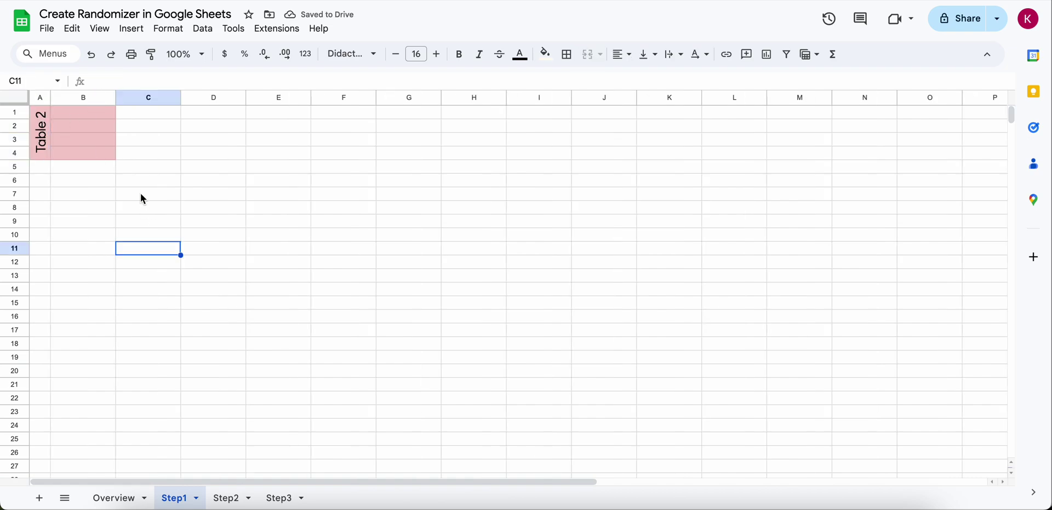
Copy the table block A1:B4 and paste it at D1 and G1 to complete the first row of tables
click(109, 159)
drag(110, 160, 42, 135)
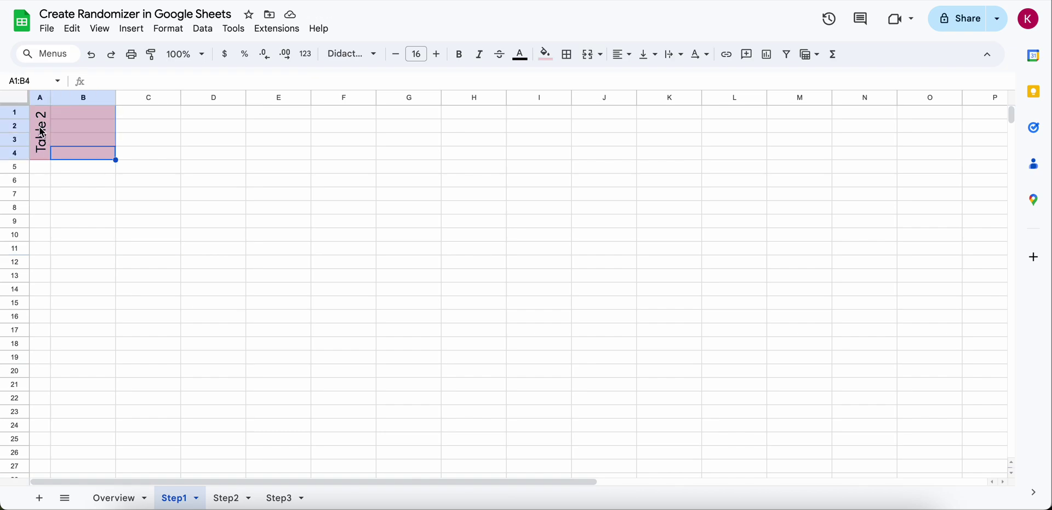
key(ctrl+c)
click(200, 115)
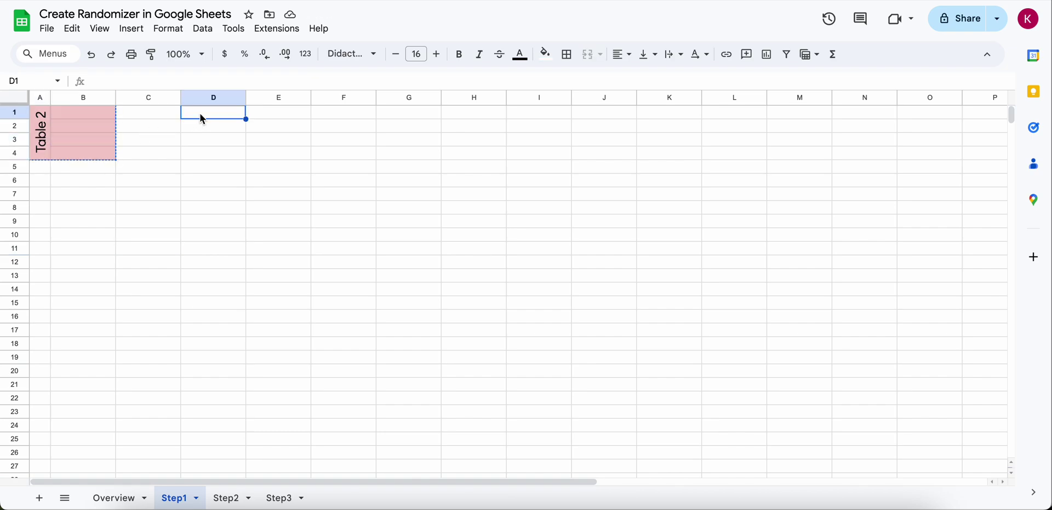
key(ctrl+v)
click(419, 110)
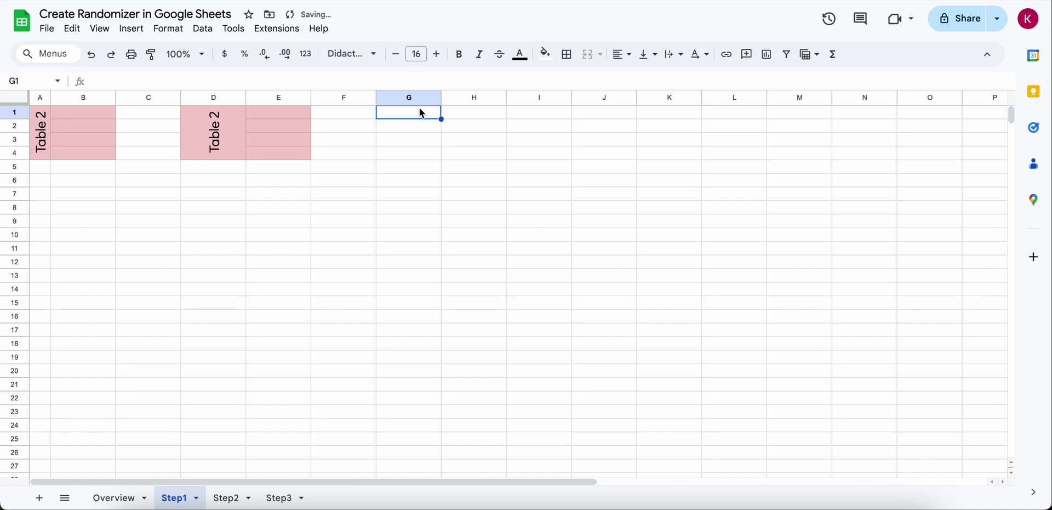
key(ctrl+v)
Paste the copied table block at A6, D6 and G6 to form a second row of tables
click(39, 180)
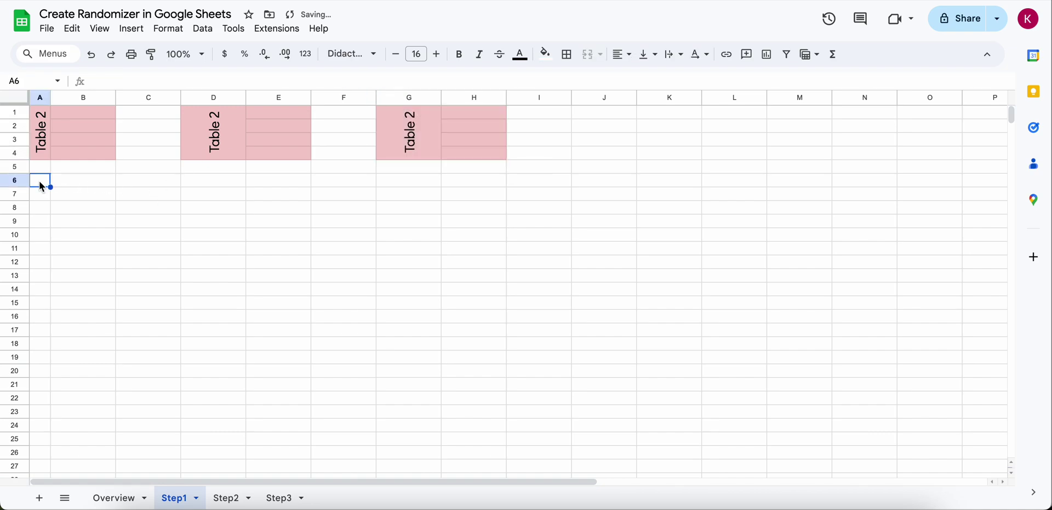
key(ctrl+v)
click(206, 186)
key(ctrl+v)
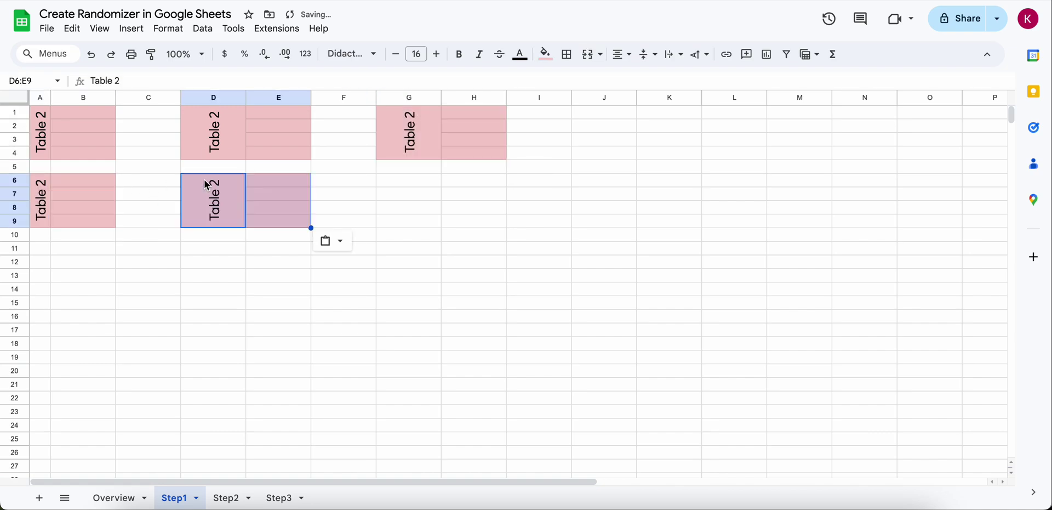
click(389, 185)
key(ctrl+v)
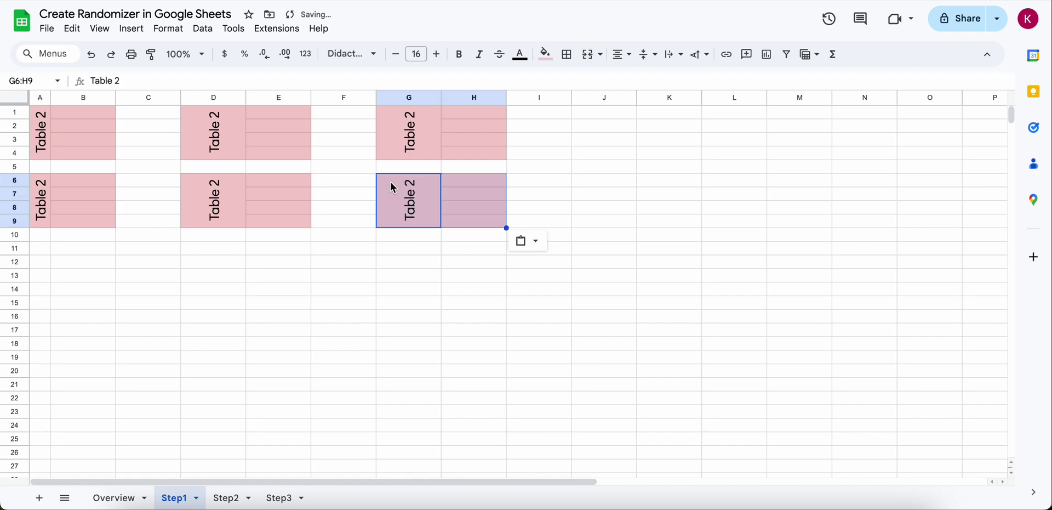
Relabel the middle and last table blocks of the first row, at D1 and G1, as "Table 3" and "Table 4"
click(195, 121)
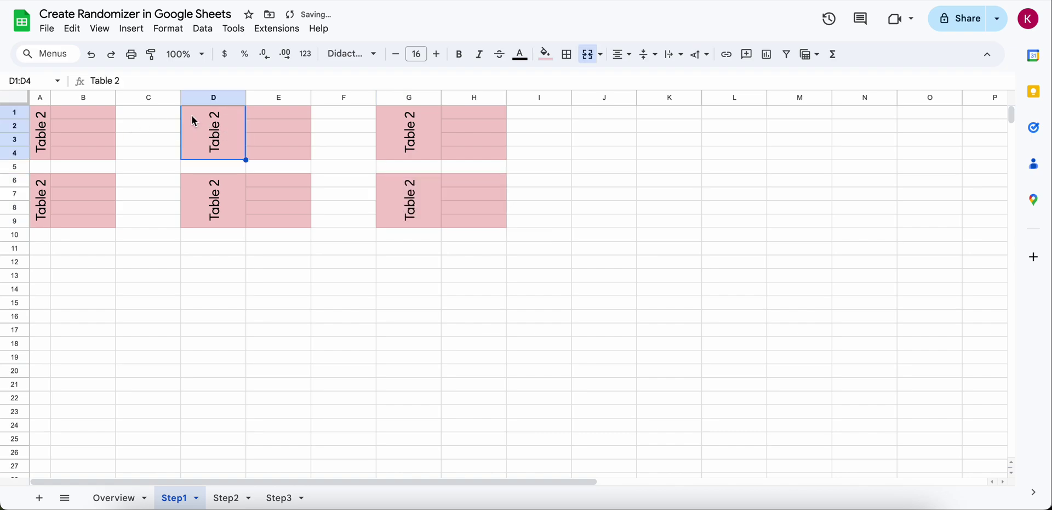
click(124, 81)
key(BackSpace)
text(3)
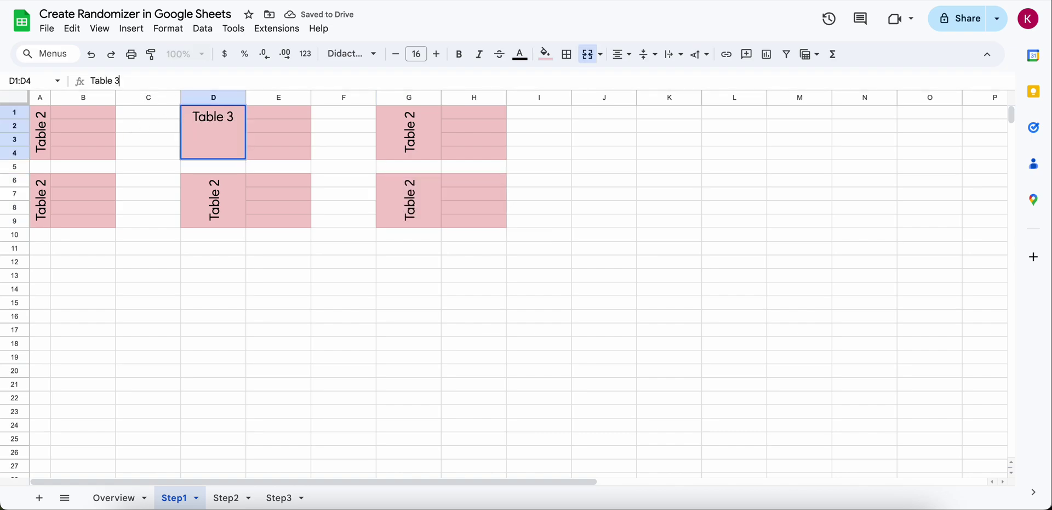
click(387, 139)
click(130, 81)
key(BackSpace)
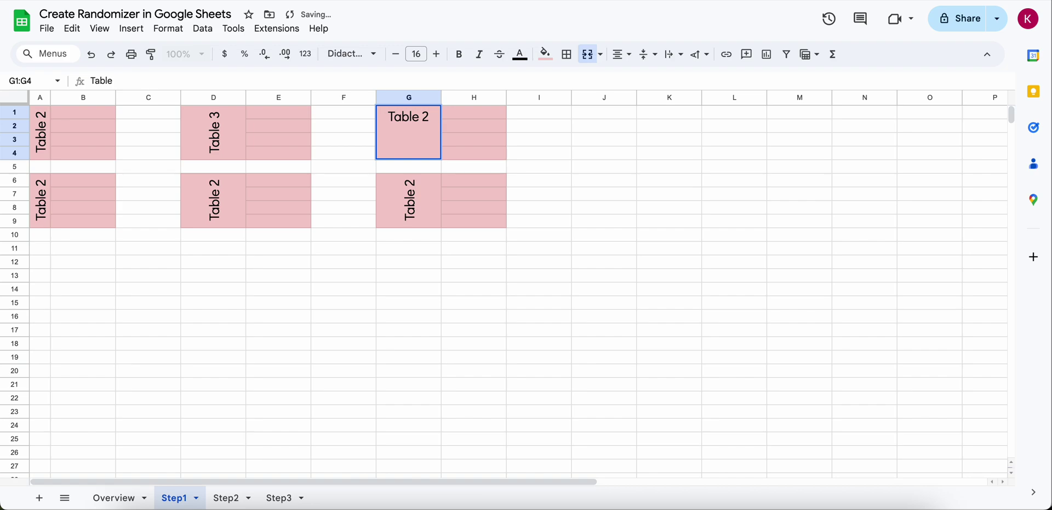
text(4)
Relabel the first two table blocks of the second row, at A6 and D6, as "Table 5" and "Table 6"
click(62, 224)
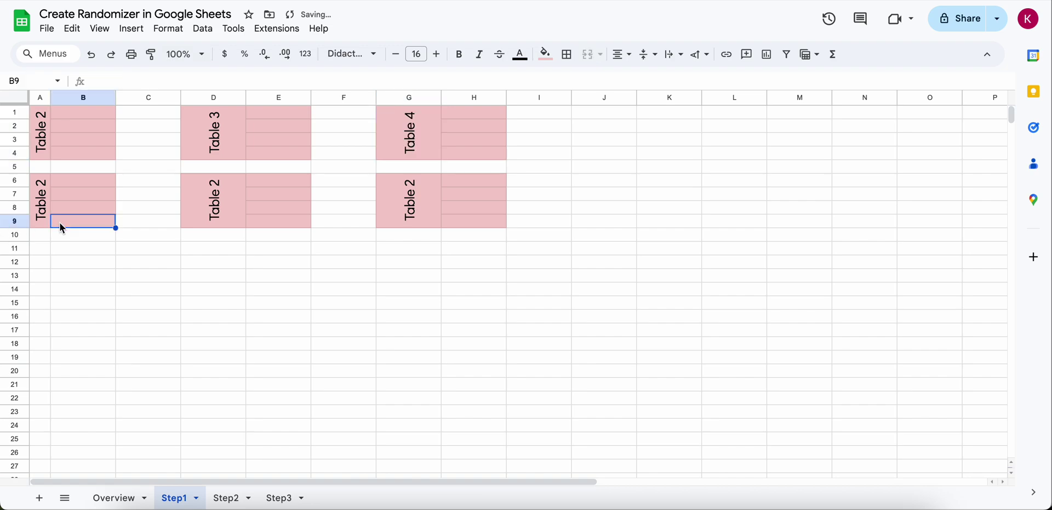
click(46, 201)
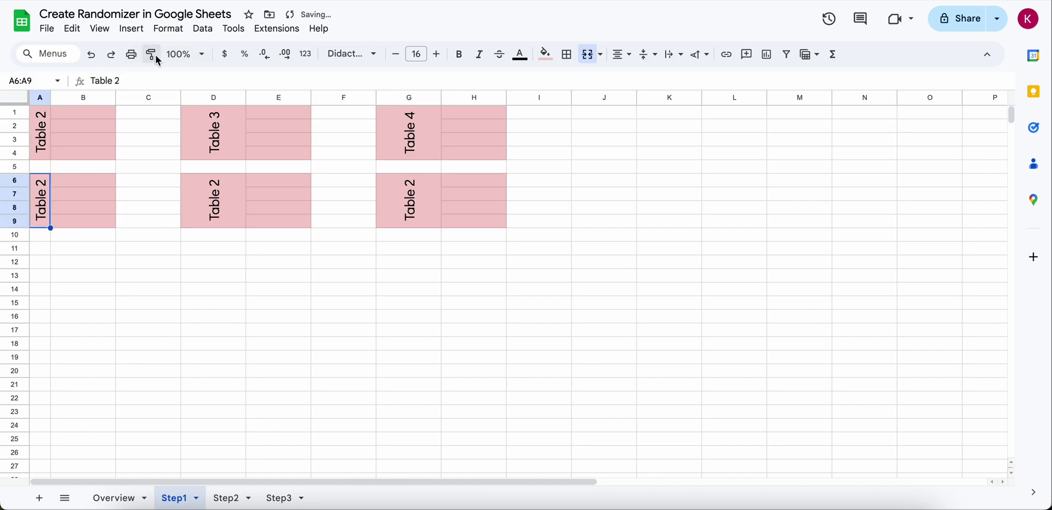
click(137, 84)
key(BackSpace)
text(5)
click(212, 186)
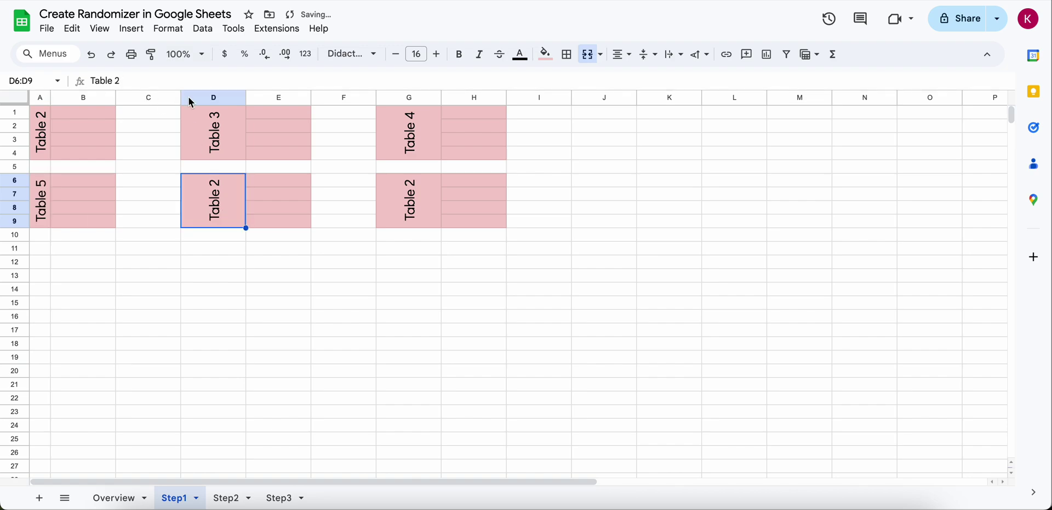
click(130, 80)
key(BackSpace)
text(6)
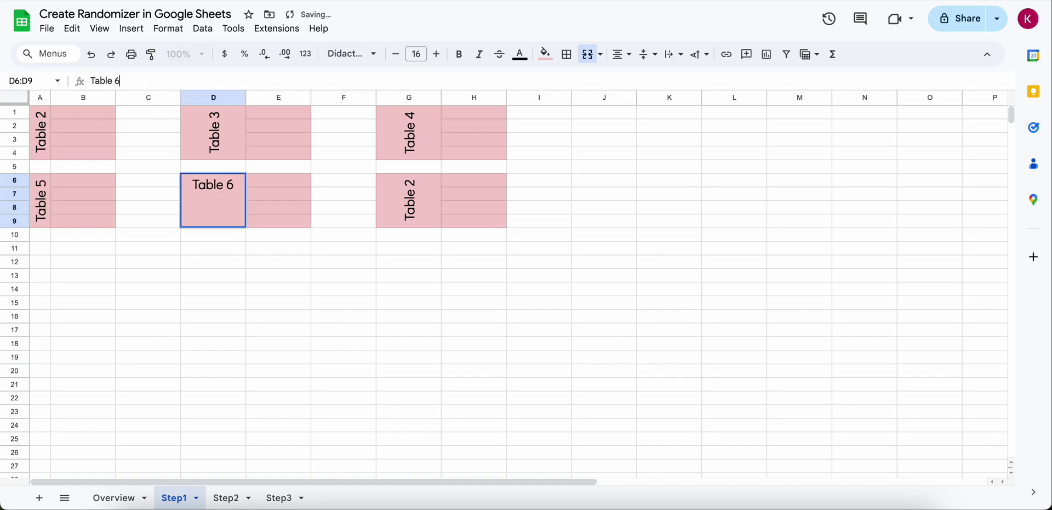
Relabel the last table block of the second row, at G6, as "Table 7"
click(413, 218)
click(129, 80)
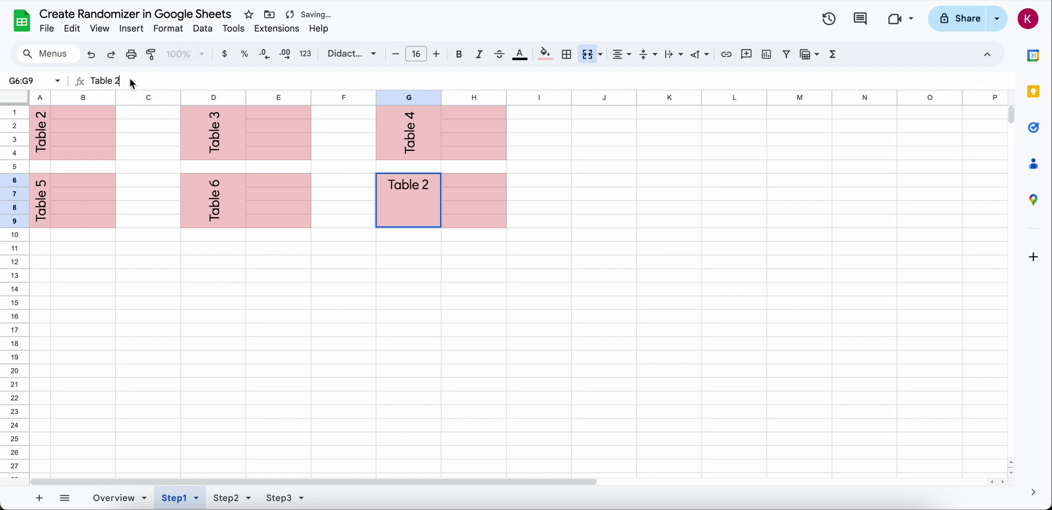
key(BackSpace)
text(7)
key(Return)
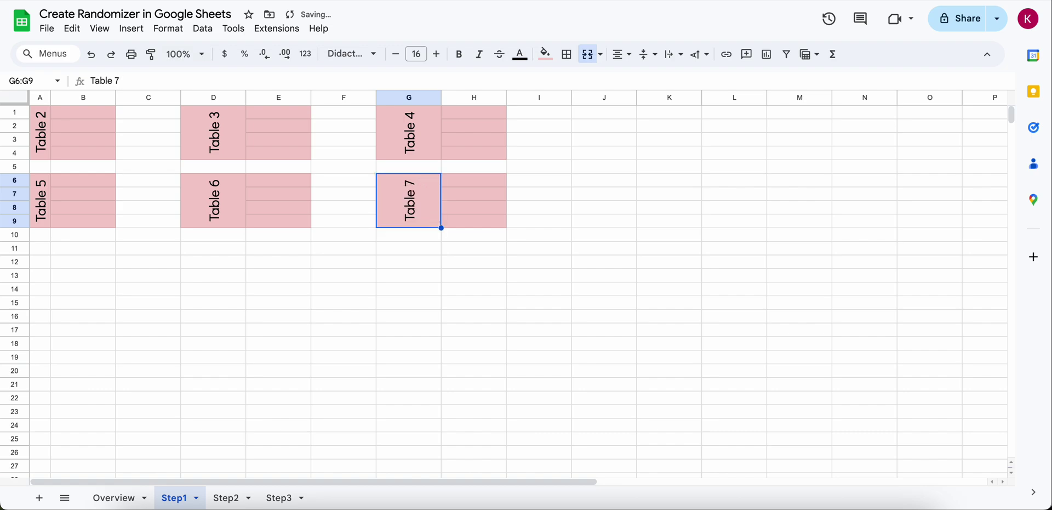
Auto-fit columns D and G to the width of their rotated table labels
double_click(246, 98)
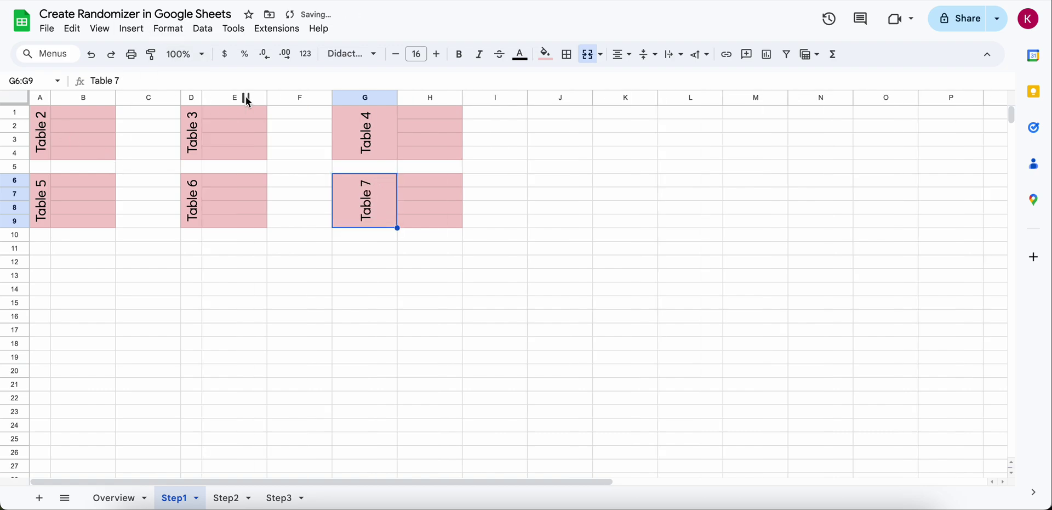
double_click(399, 99)
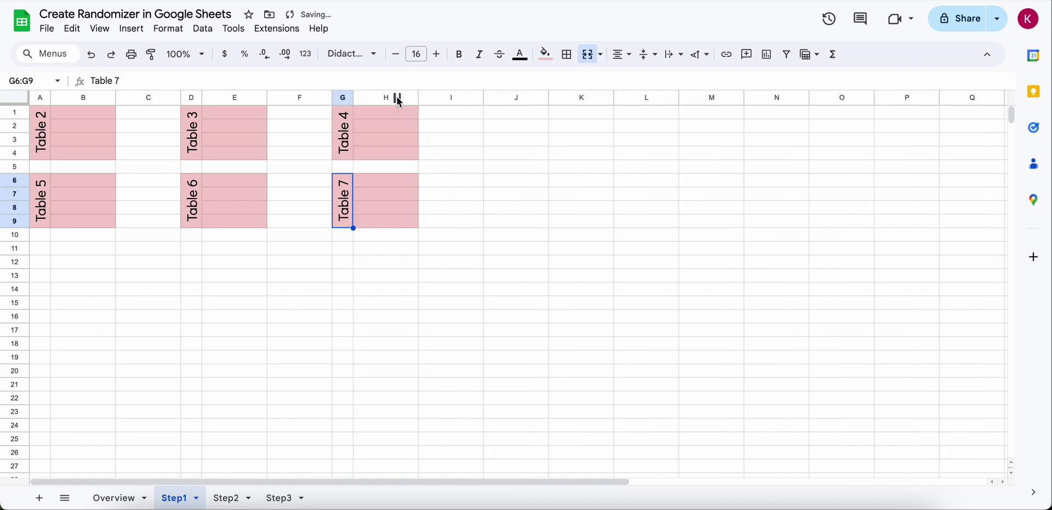
click(263, 292)
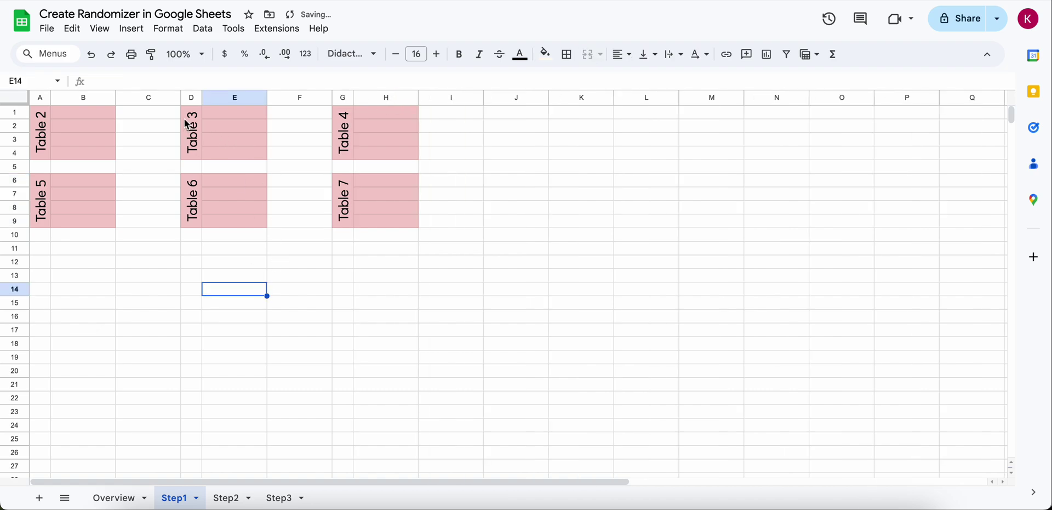
Fill the Table 3 block D1:E4 with light orange and the Table 4 block G1:H4 with light yellow
drag(185, 123, 243, 145)
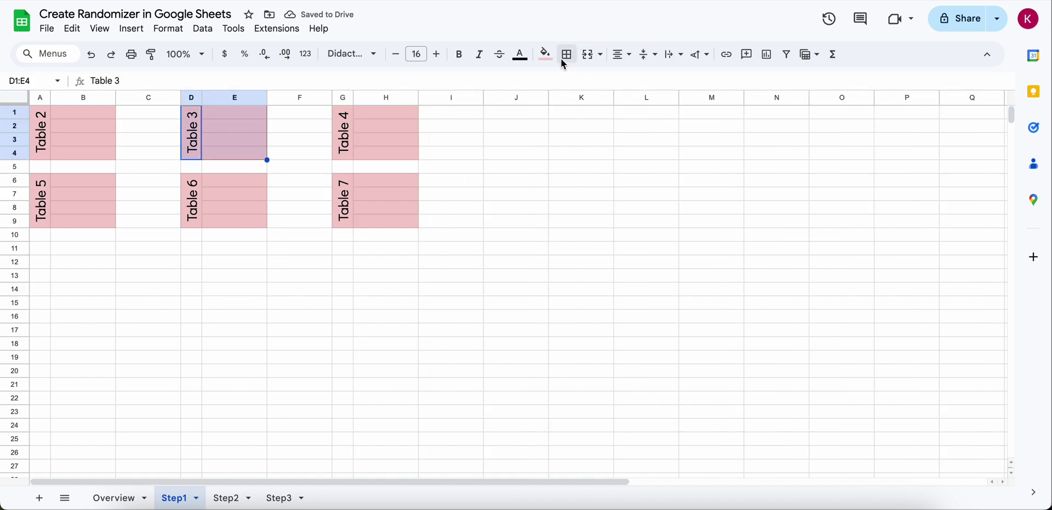
click(546, 54)
click(577, 126)
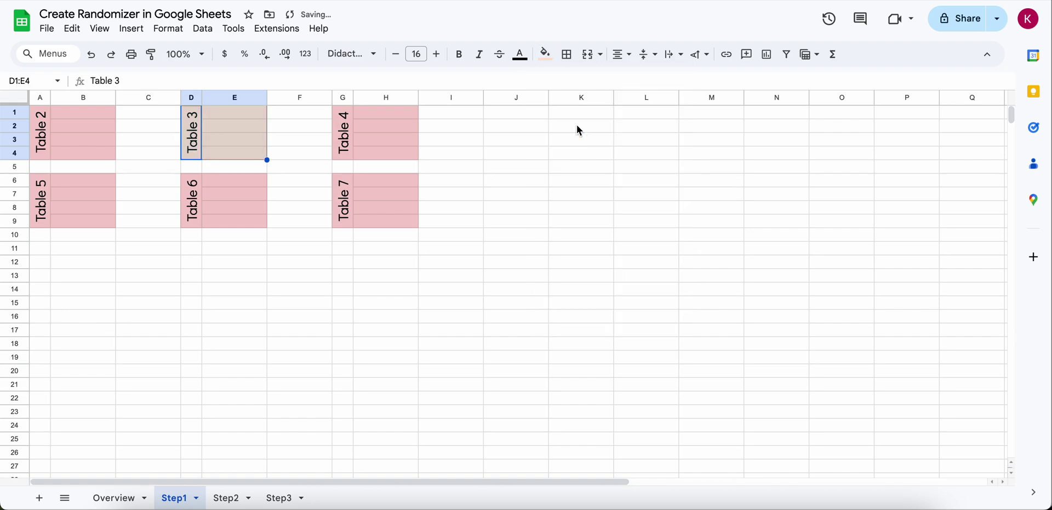
drag(338, 125, 385, 139)
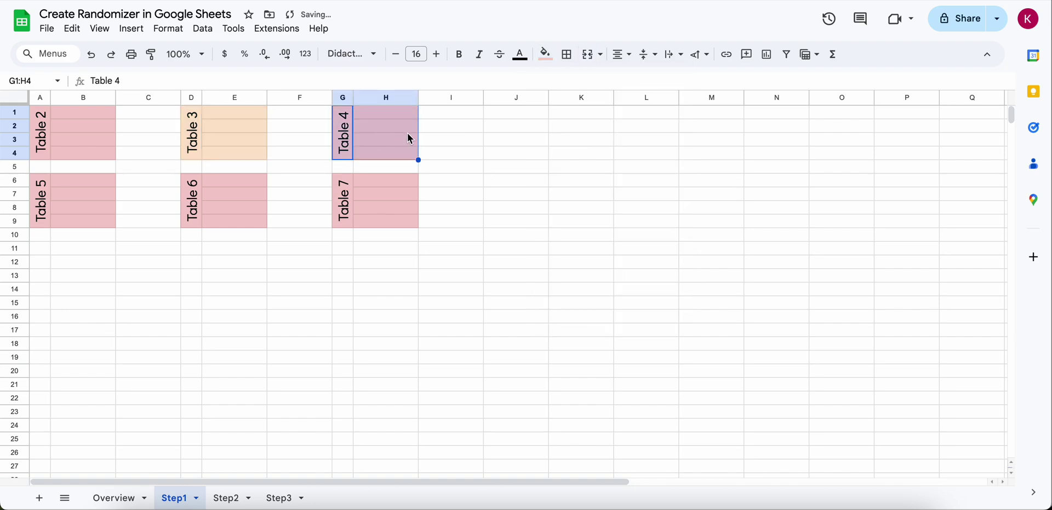
click(545, 55)
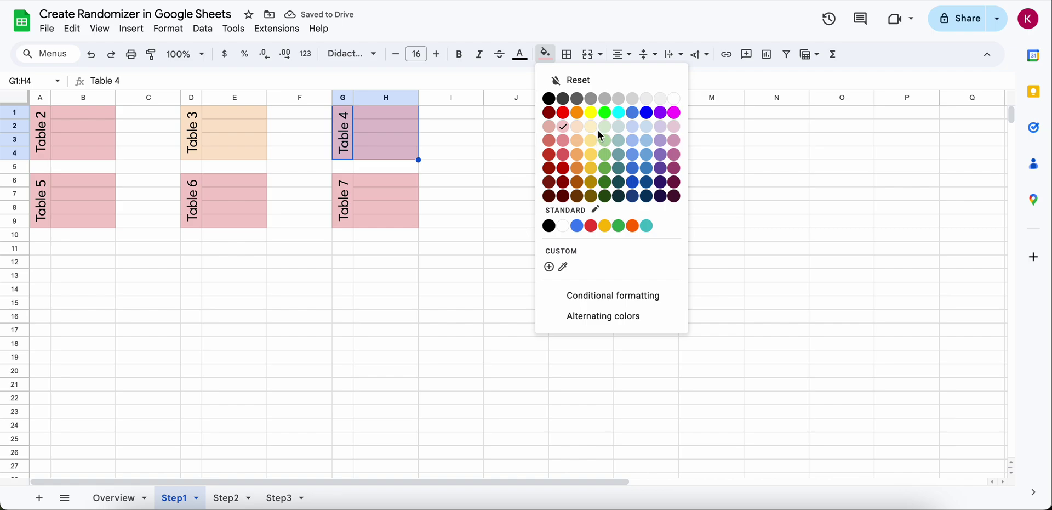
click(590, 128)
Fill the Table 5 block A6:B9 with light green and the Table 6 block D6:E9 with light cornflower blue
drag(42, 192, 110, 218)
click(544, 54)
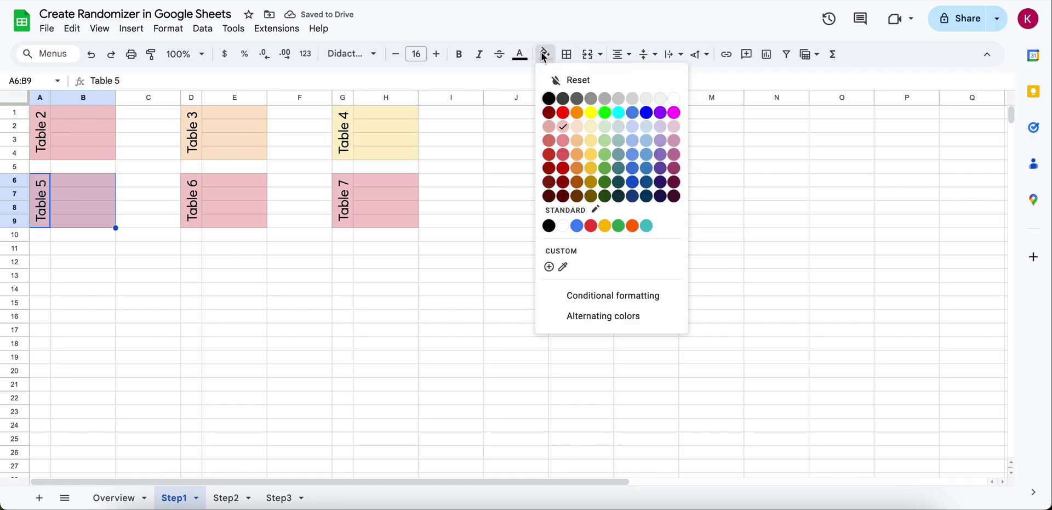
click(606, 127)
drag(192, 186, 245, 218)
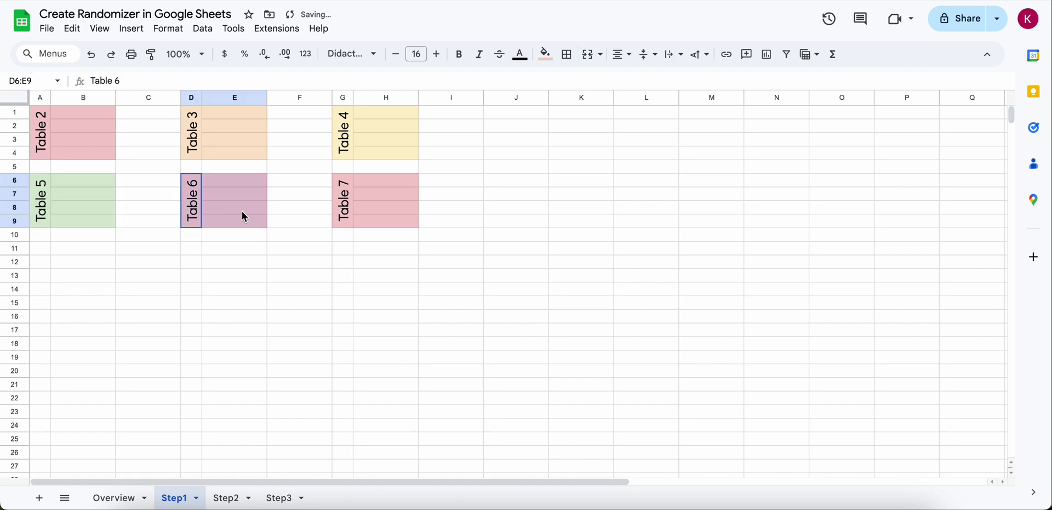
click(544, 55)
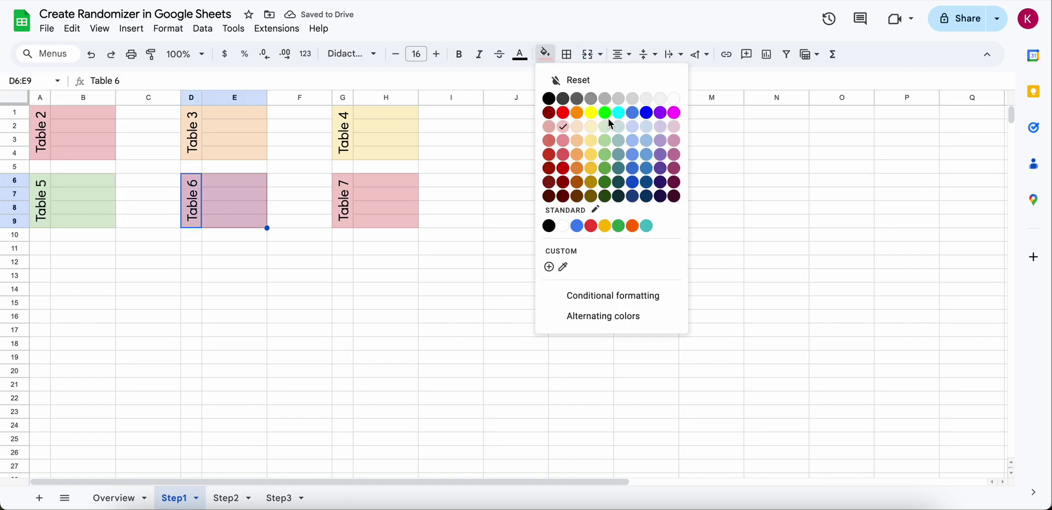
click(632, 126)
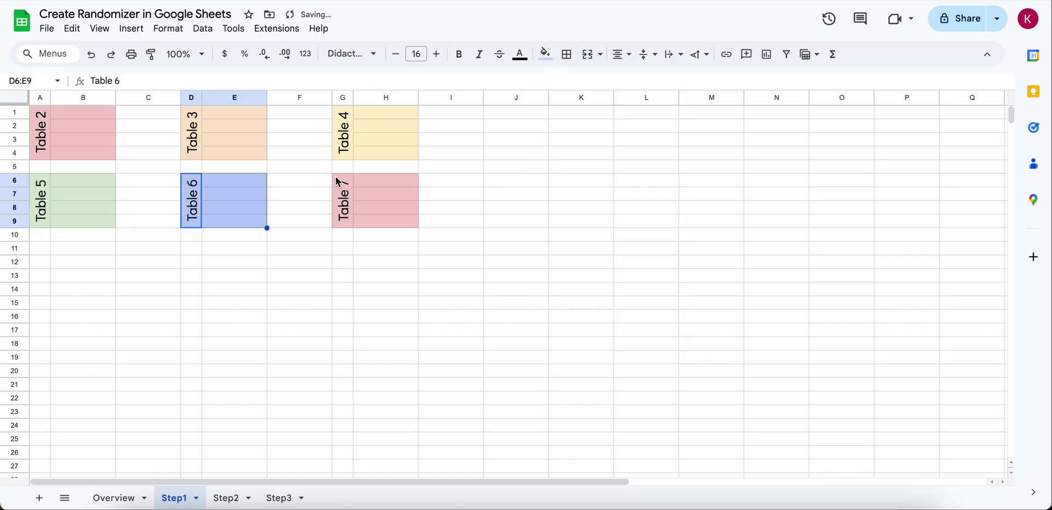
Fill the Table 7 block G6:H9 with light purple
drag(341, 178, 401, 221)
click(545, 54)
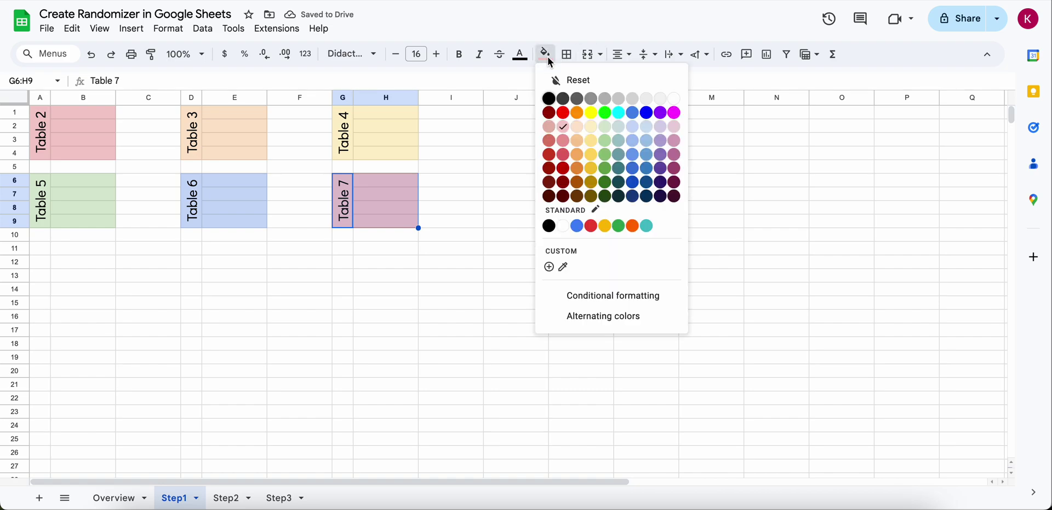
click(660, 123)
click(300, 370)
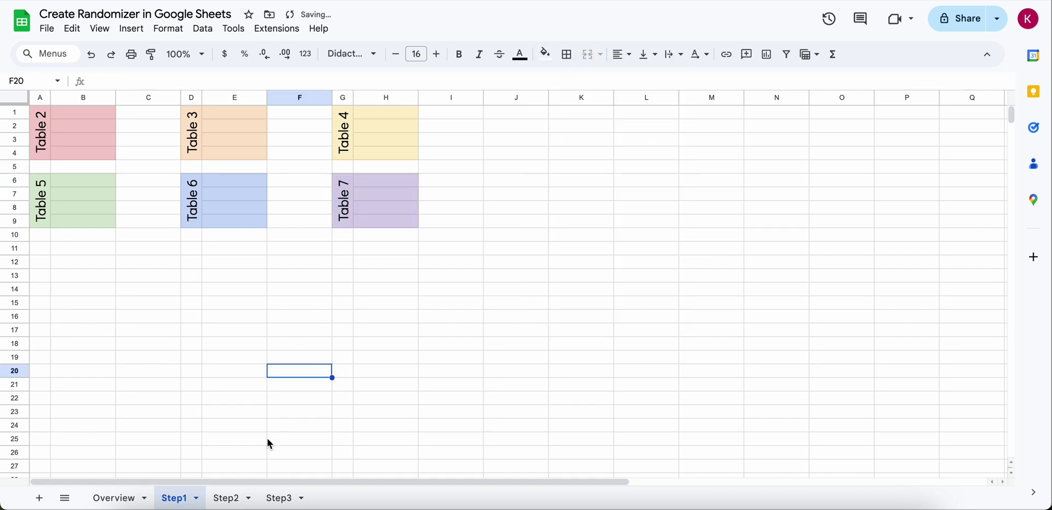
Review the student list in J1:J25 on the Step2 sheet and the outline of steps on the Overview sheet
click(229, 497)
click(709, 359)
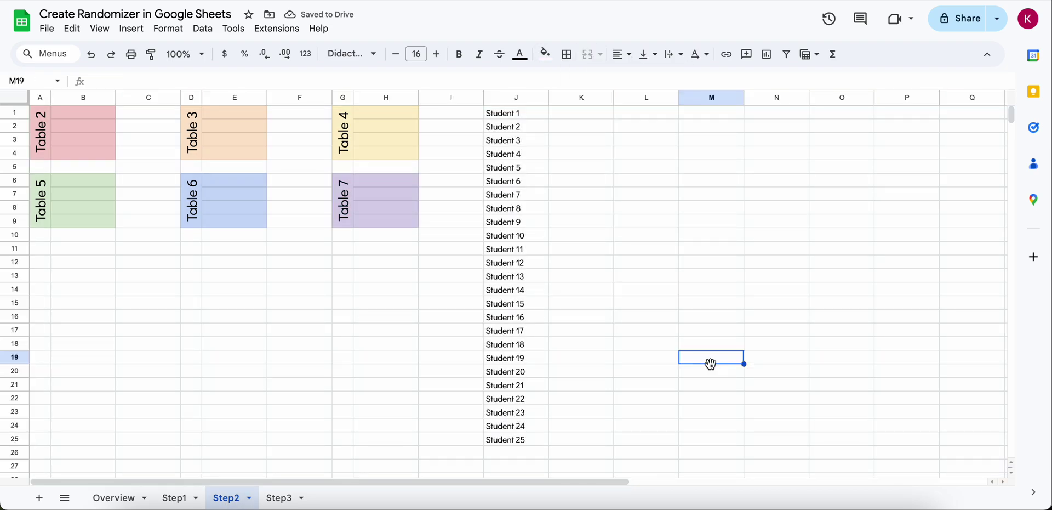
click(512, 114)
drag(513, 119, 517, 444)
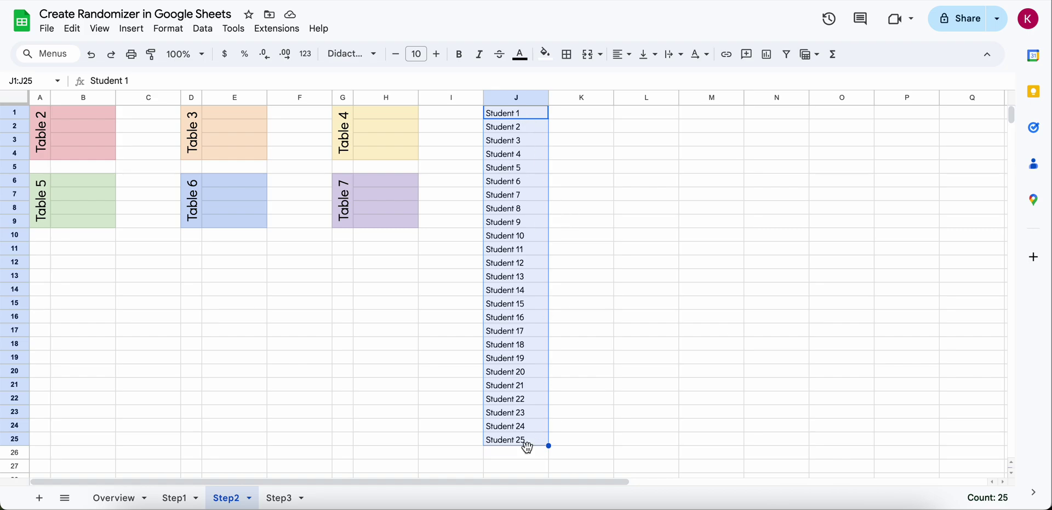
click(122, 499)
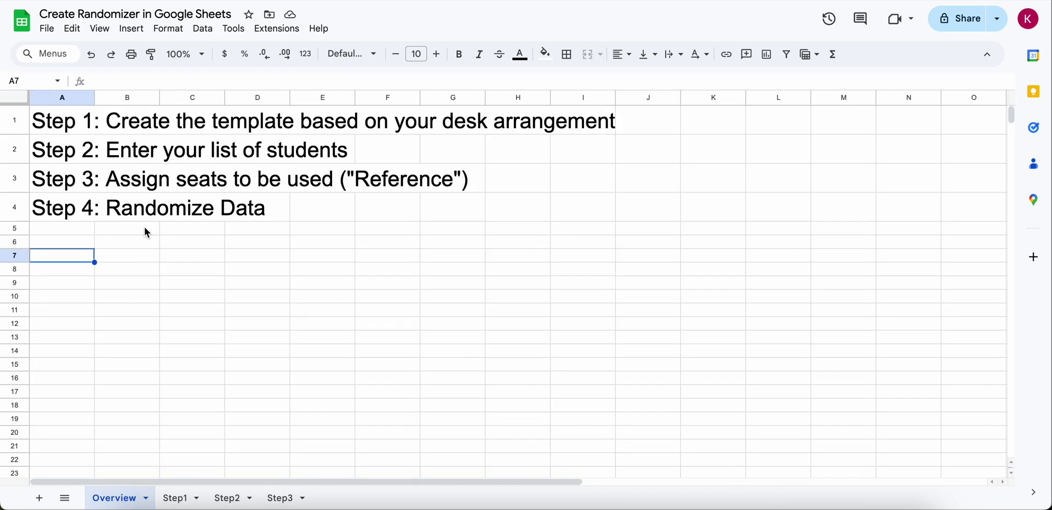
click(244, 500)
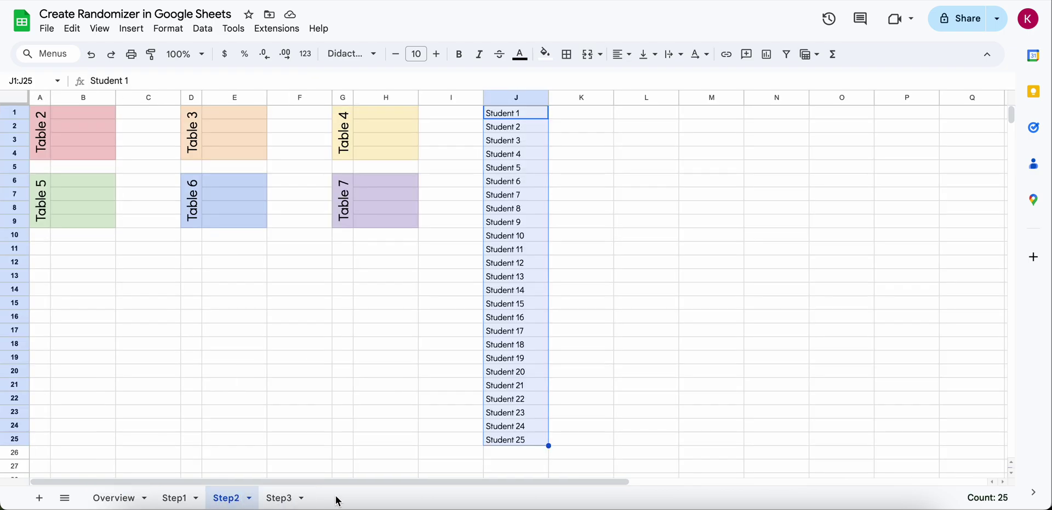
On the Step3 sheet, enter the formula ='Step3'!J1 in cell B1, the first seat of Table 2
click(281, 502)
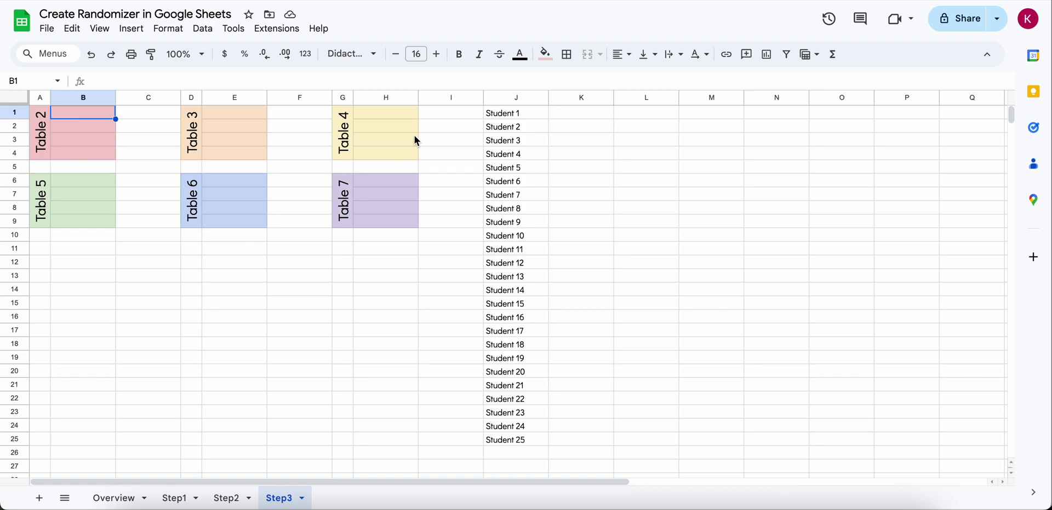
click(507, 114)
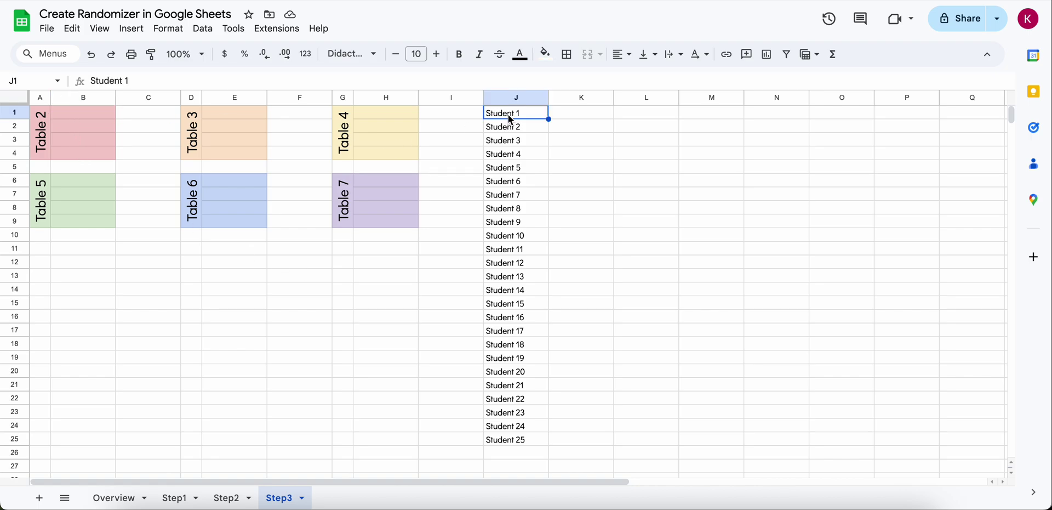
click(79, 115)
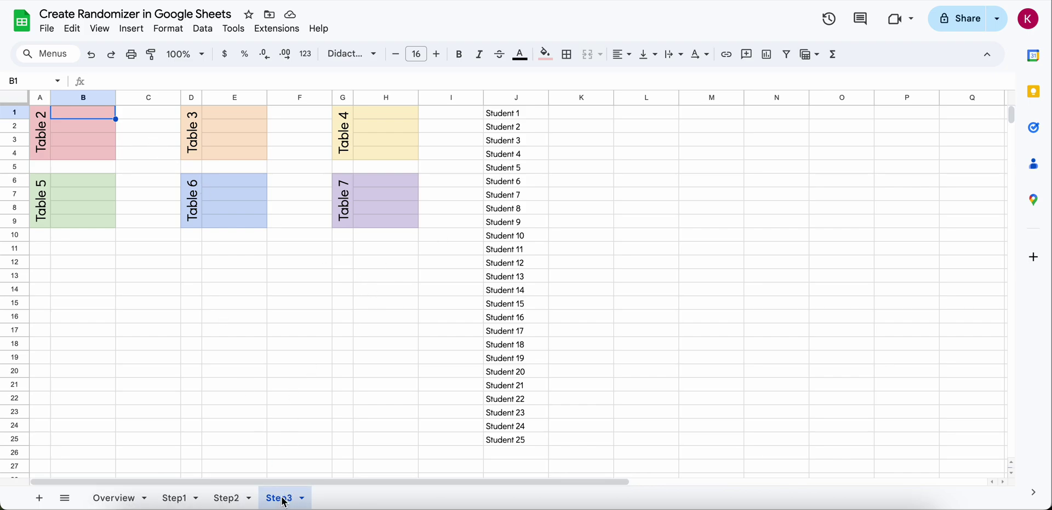
click(516, 115)
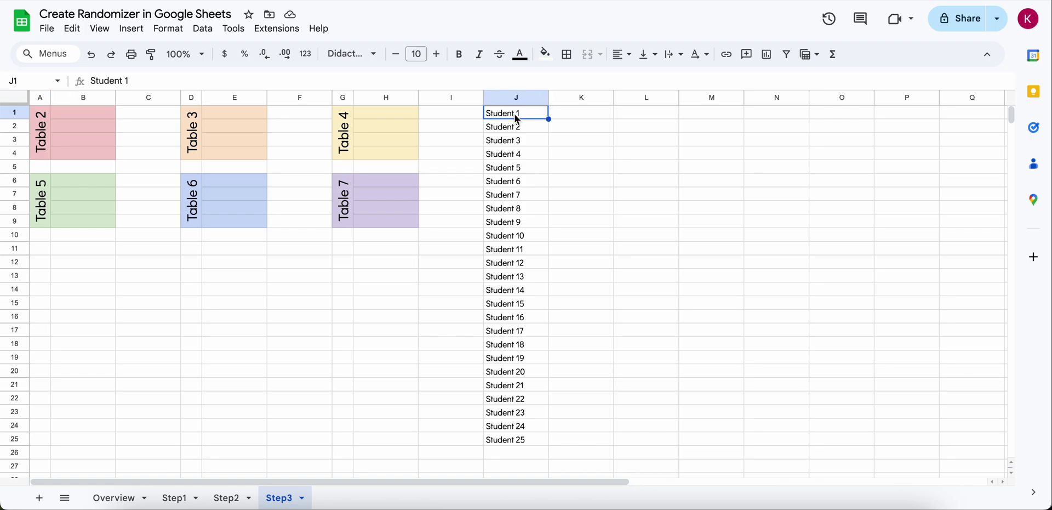
click(68, 115)
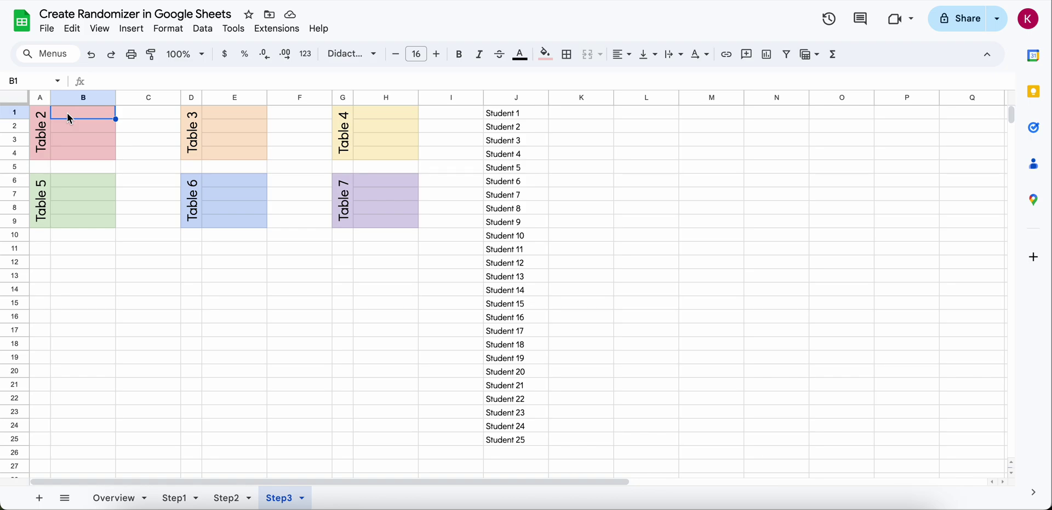
text(=)
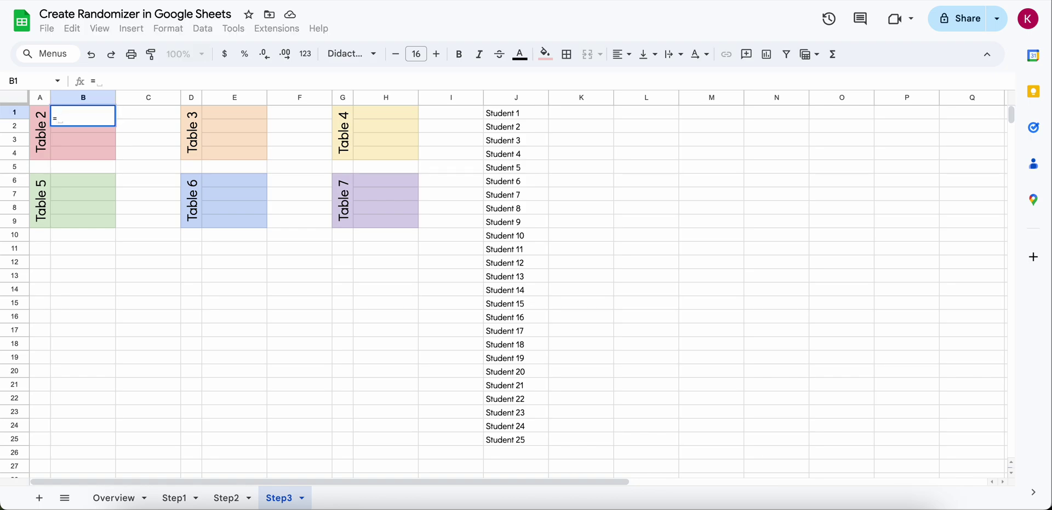
text(')
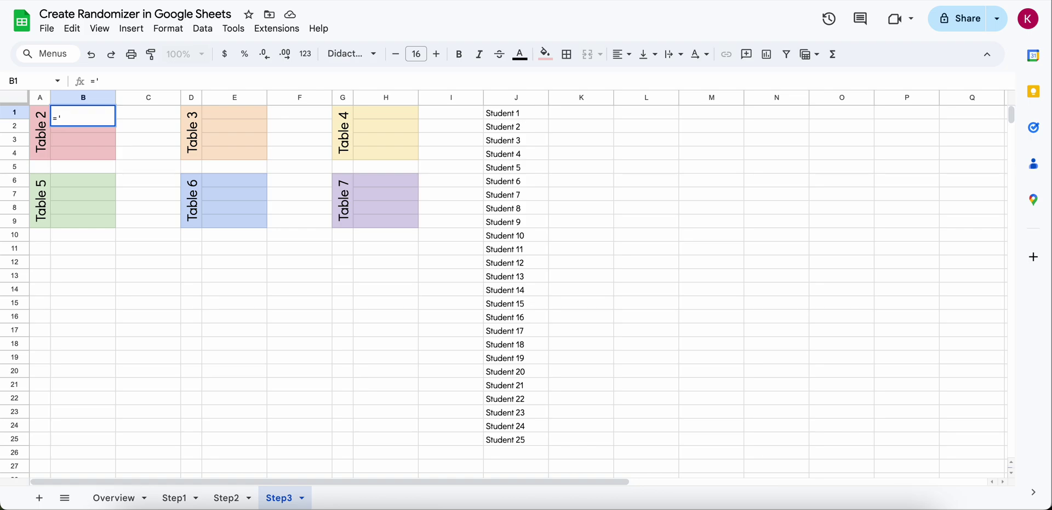
text(Step3)
text(!J1)
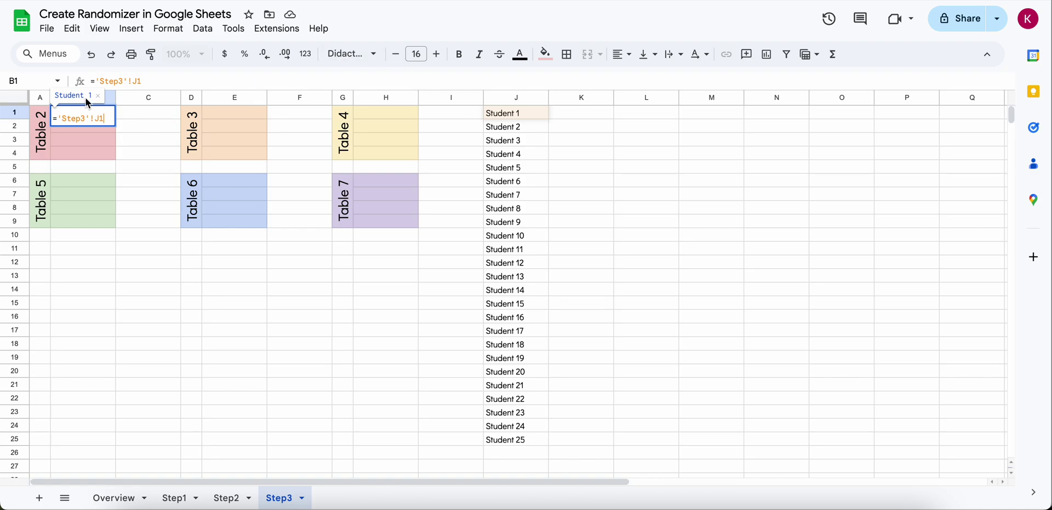
key(Return)
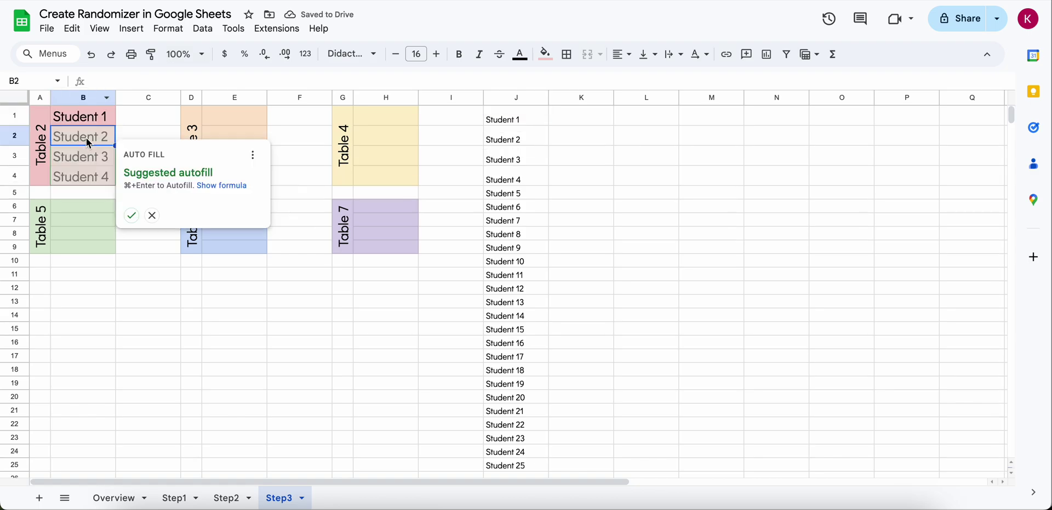
Fill the remaining Table 2 seats B2:B4 with the suggested references to Students 2 through 4
click(131, 217)
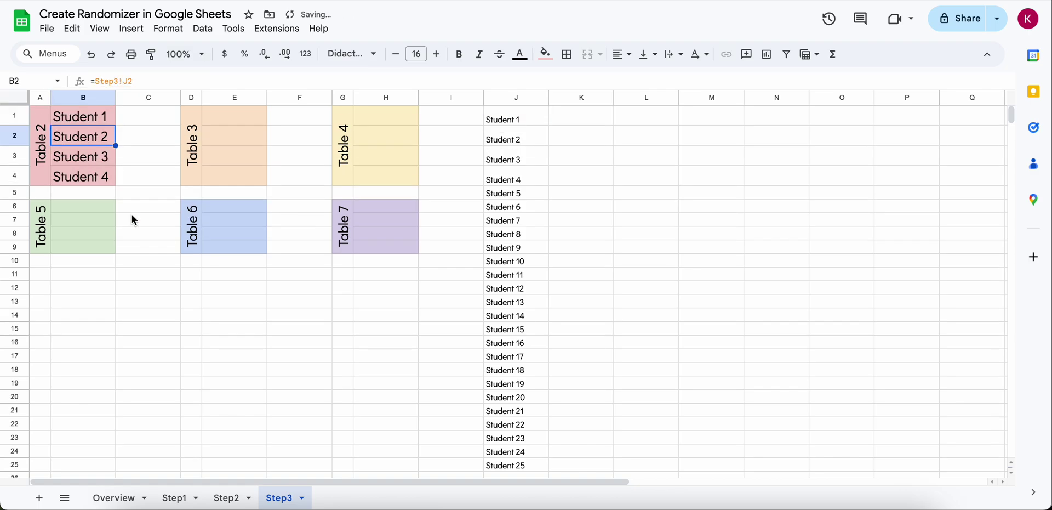
click(99, 118)
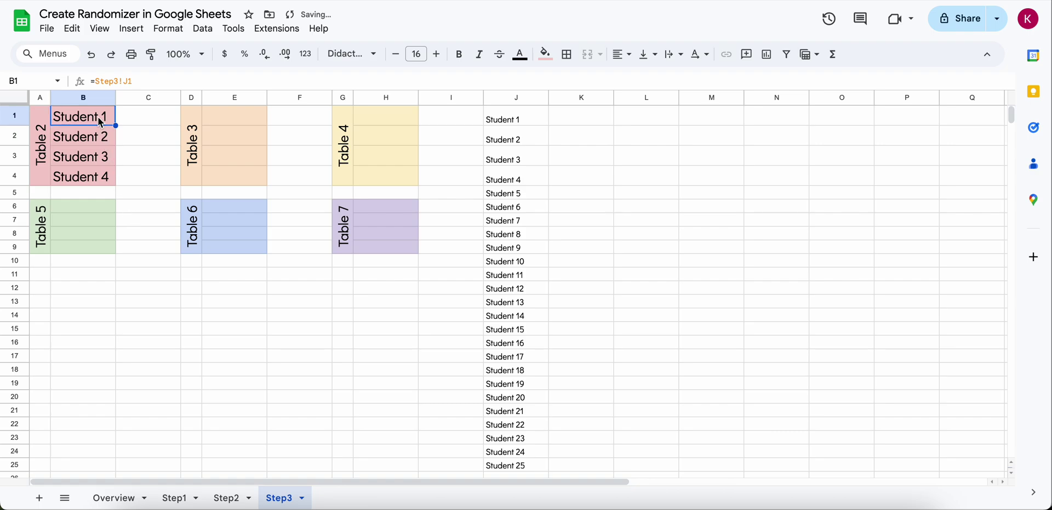
Enter =Step3!J5 in E1, the first seat of Table 3, and autofill the suggested references into E2:E4
click(225, 118)
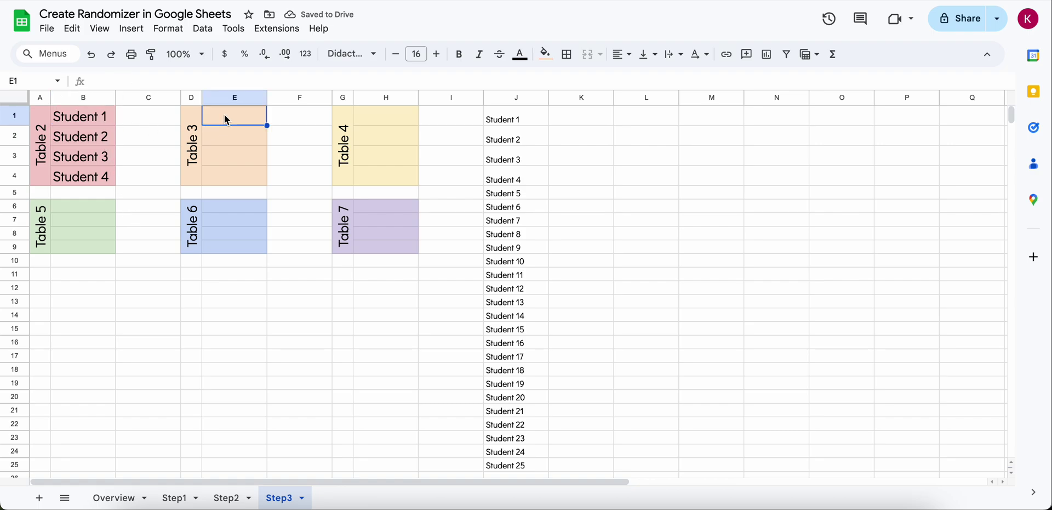
click(94, 123)
triple_click(110, 82)
key(ctrl+c)
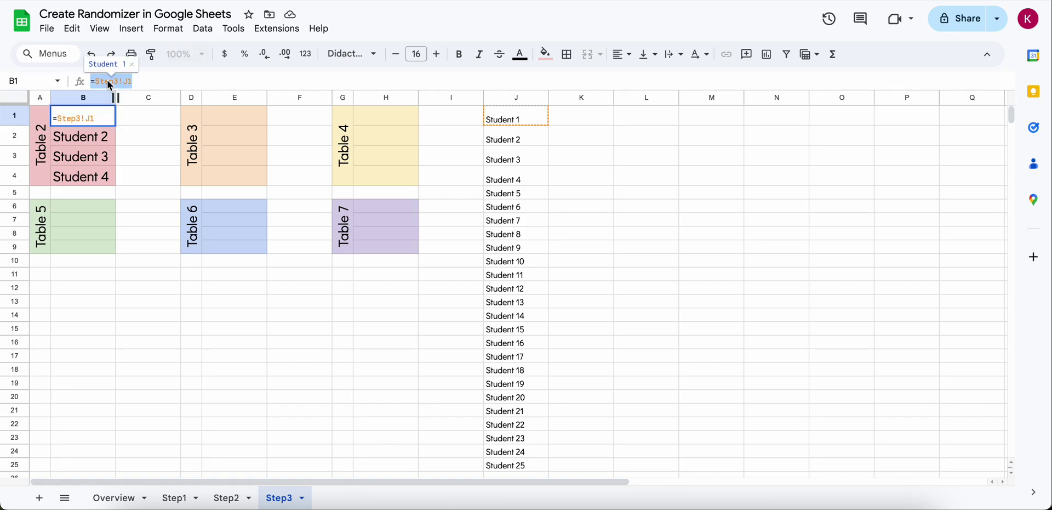
click(218, 119)
click(108, 81)
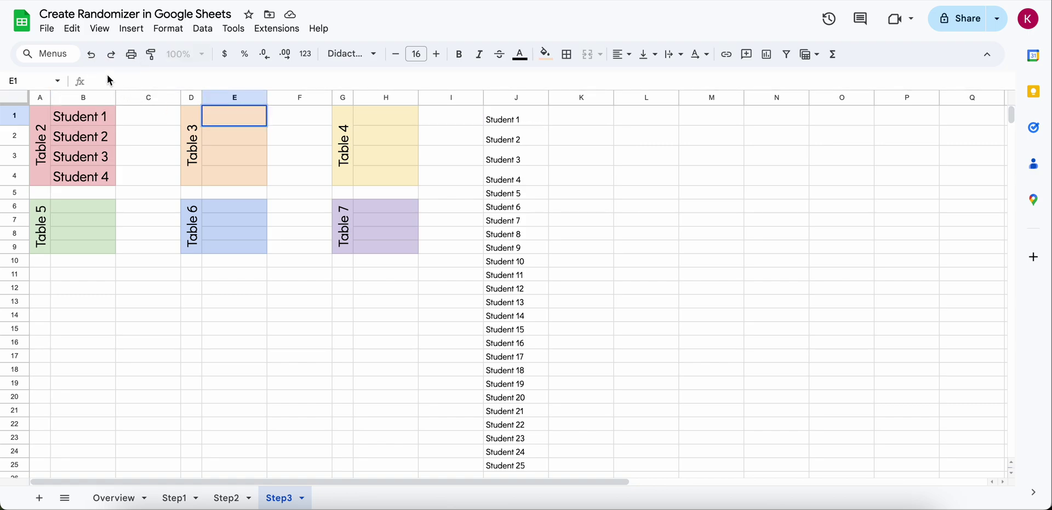
key(ctrl+v)
key(BackSpace)
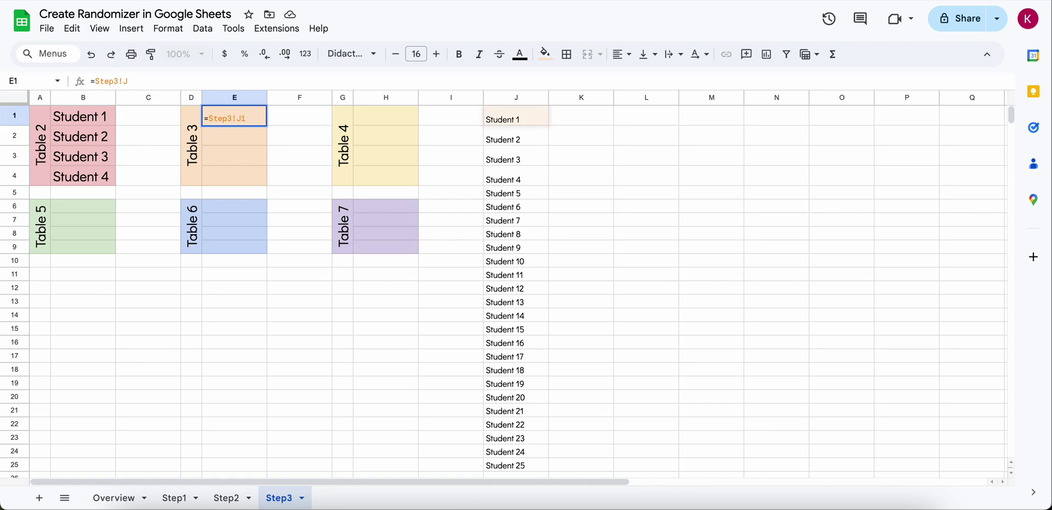
text(5)
key(Return)
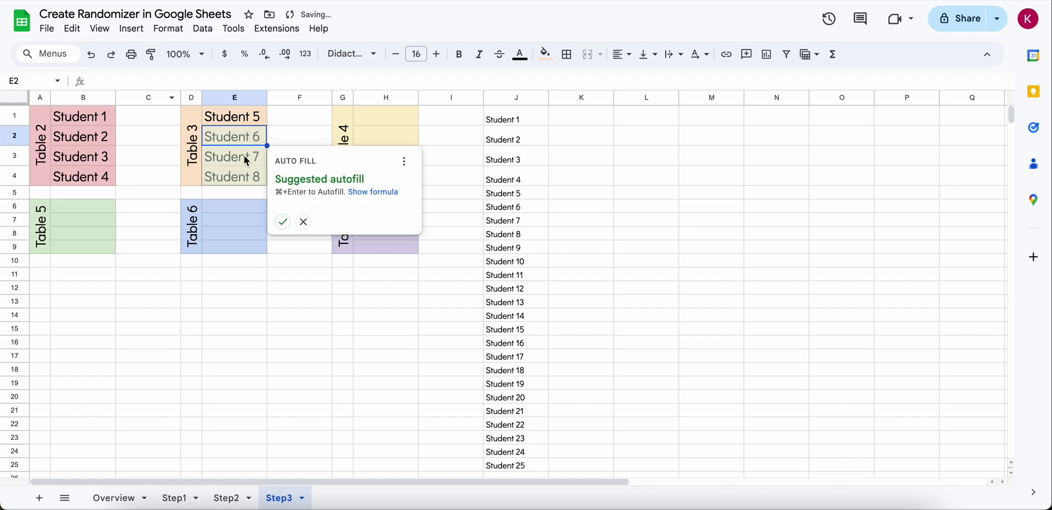
click(282, 222)
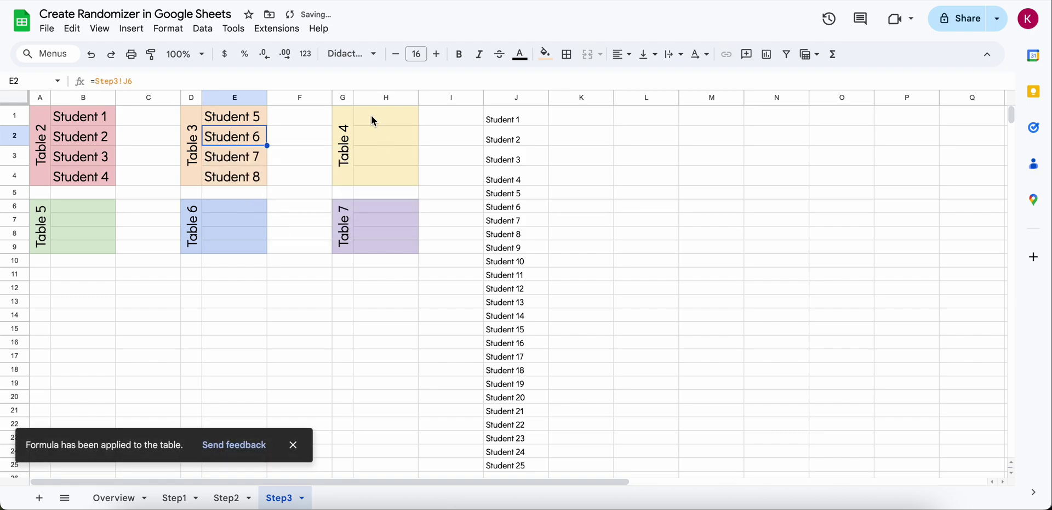
Enter =Step3!J9 in H1, the first seat of Table 4, and autofill the suggested references into H2:H4
click(372, 116)
key(ctrl+v)
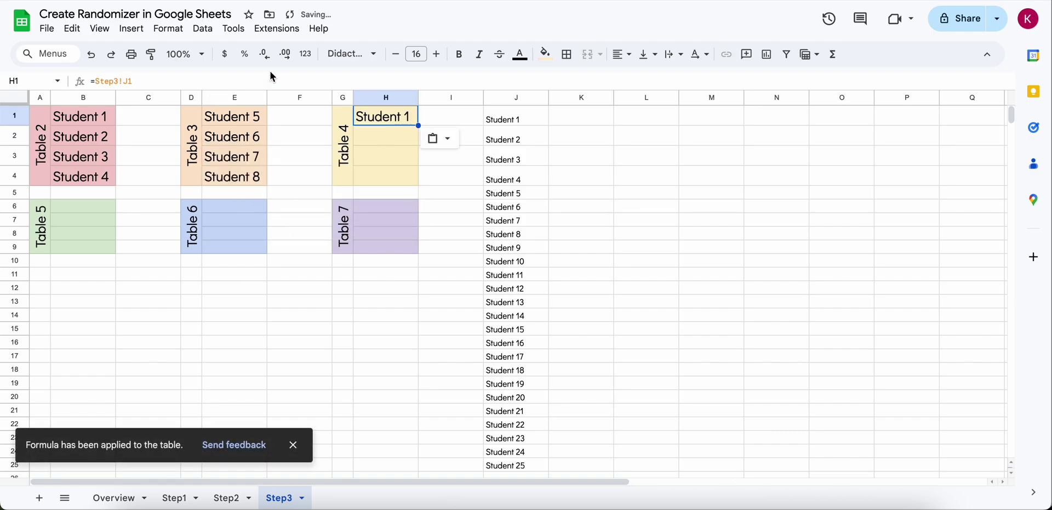
click(165, 82)
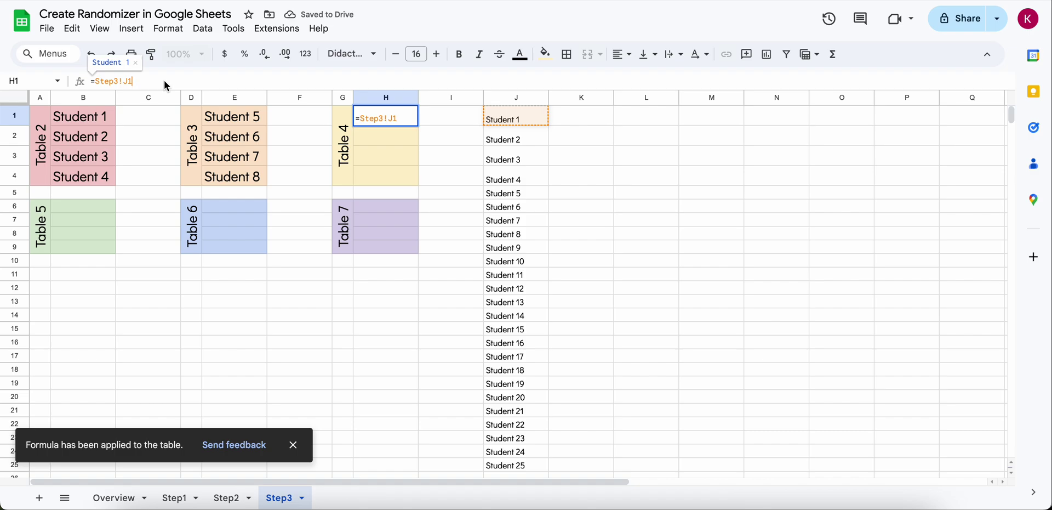
key(BackSpace)
text(9)
key(Return)
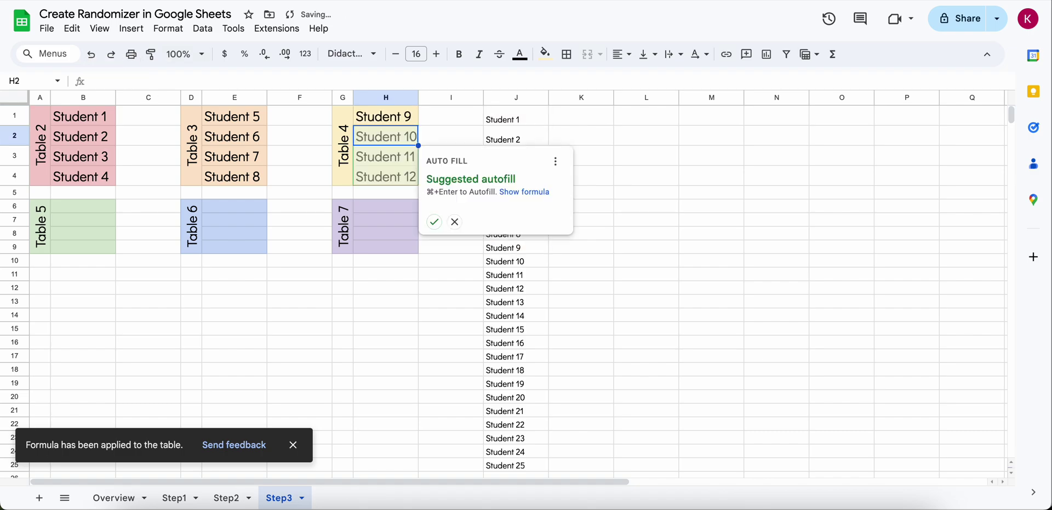
click(434, 221)
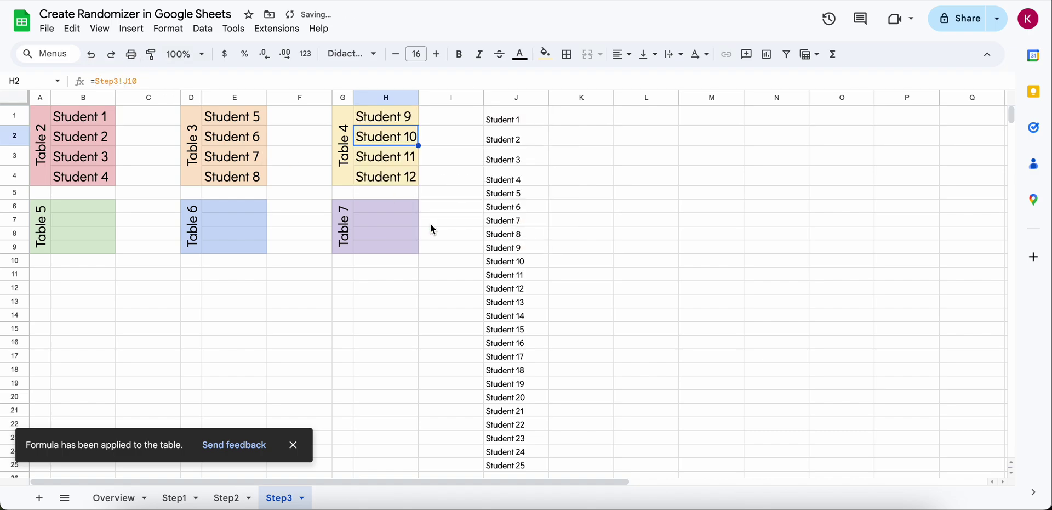
Enter =Step3!J13 in B6, the first seat of Table 5, and autofill the suggested references into B7:B9
click(76, 210)
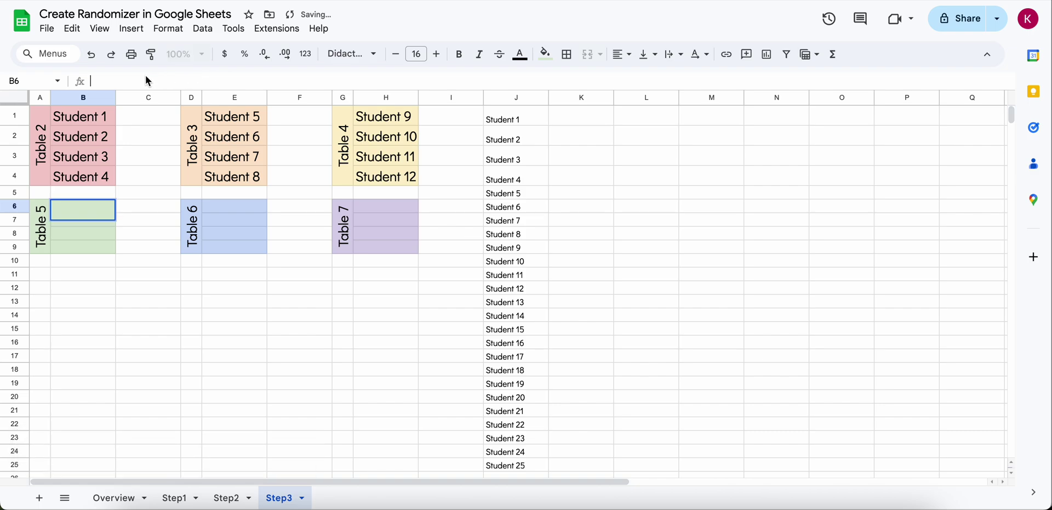
text(=Step3!J1)
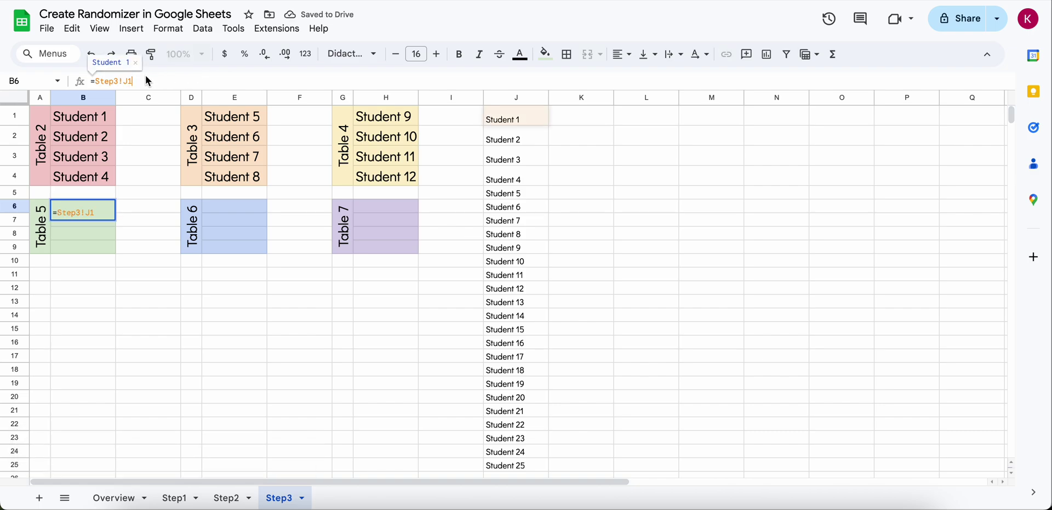
key(BackSpace)
text(14)
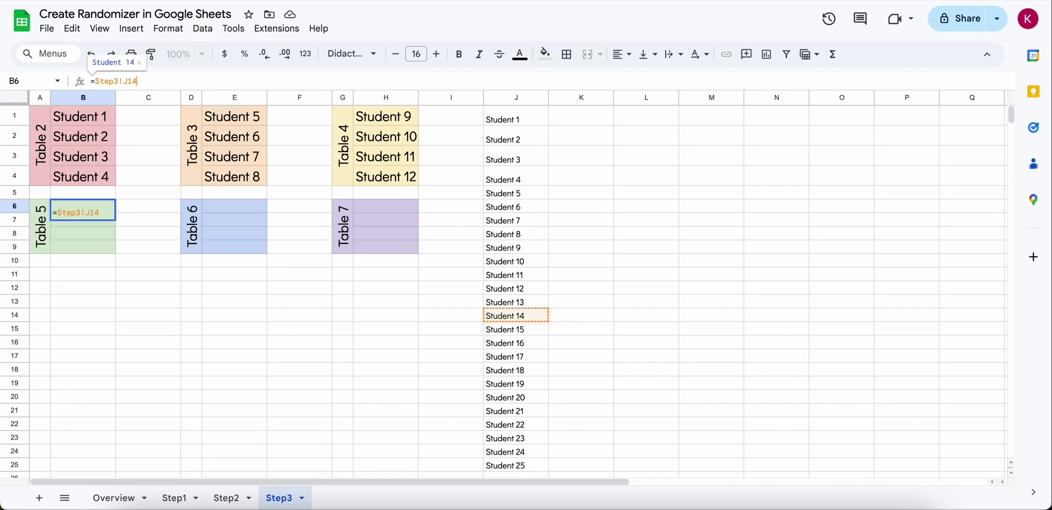
key(BackSpace)
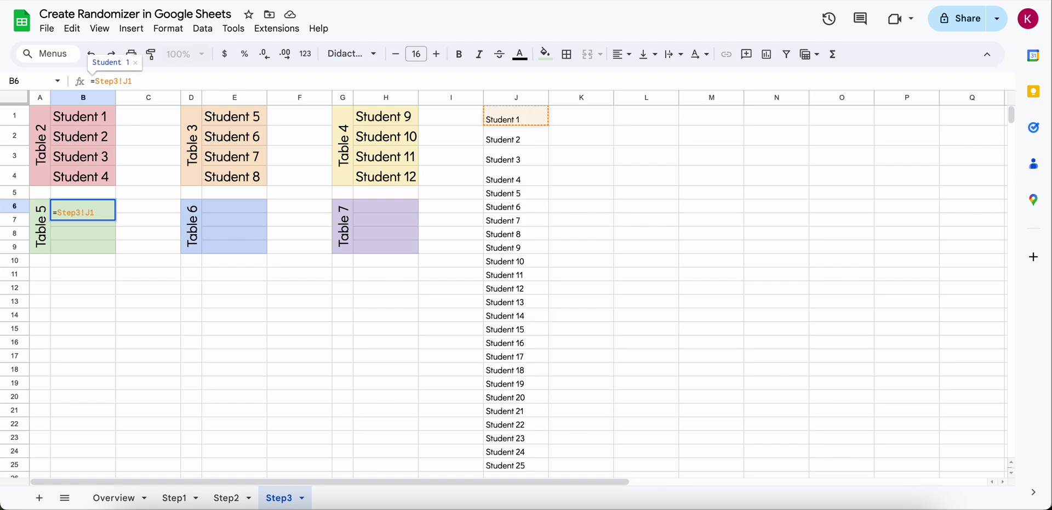
text(3)
key(Return)
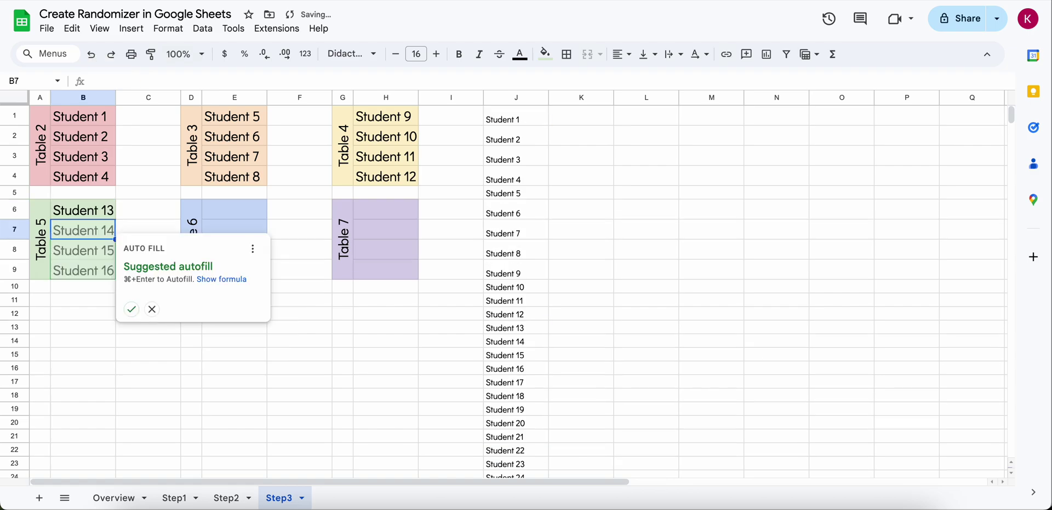
click(132, 310)
Enter =Step3!J17 in E6, the first seat of Table 6, and autofill the suggested references into E7:E9
click(226, 207)
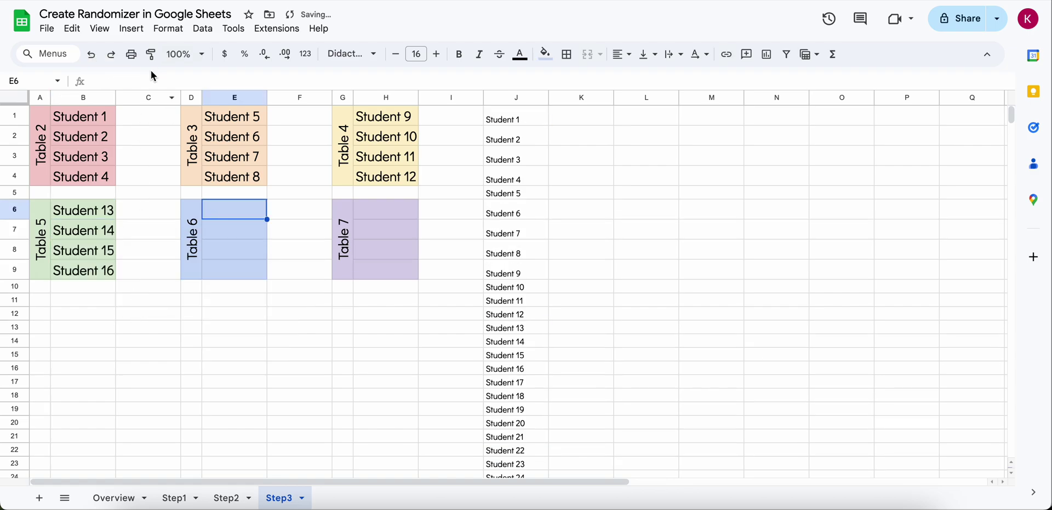
text(=Step3!J1)
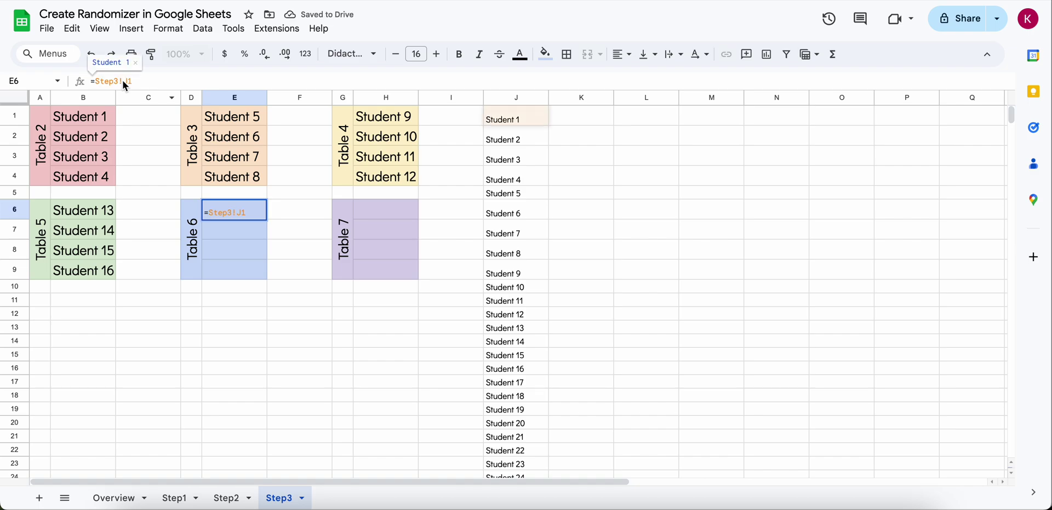
text(\17)
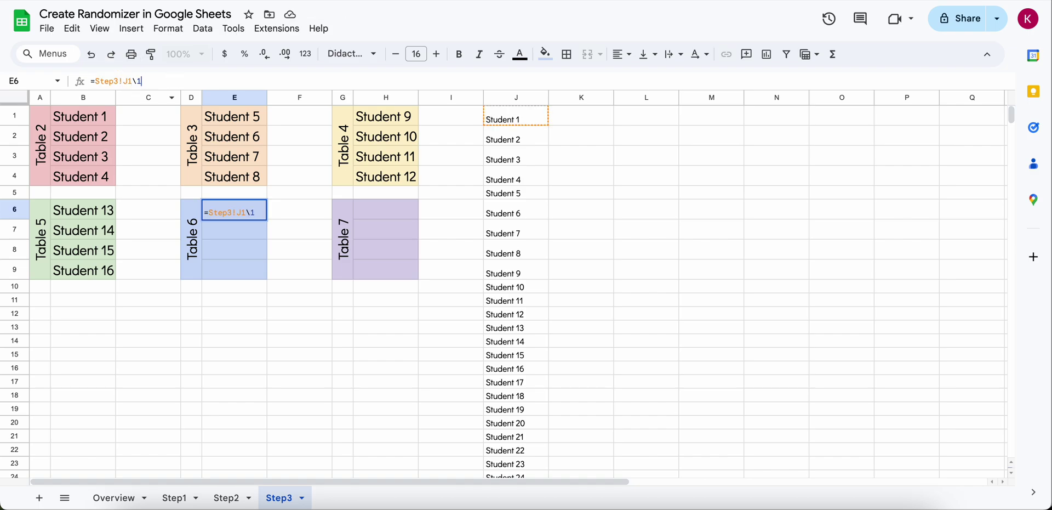
key(BackSpace)
key(BackSpace)
key(BackSpace)
key(BackSpace)
key(BackSpace)
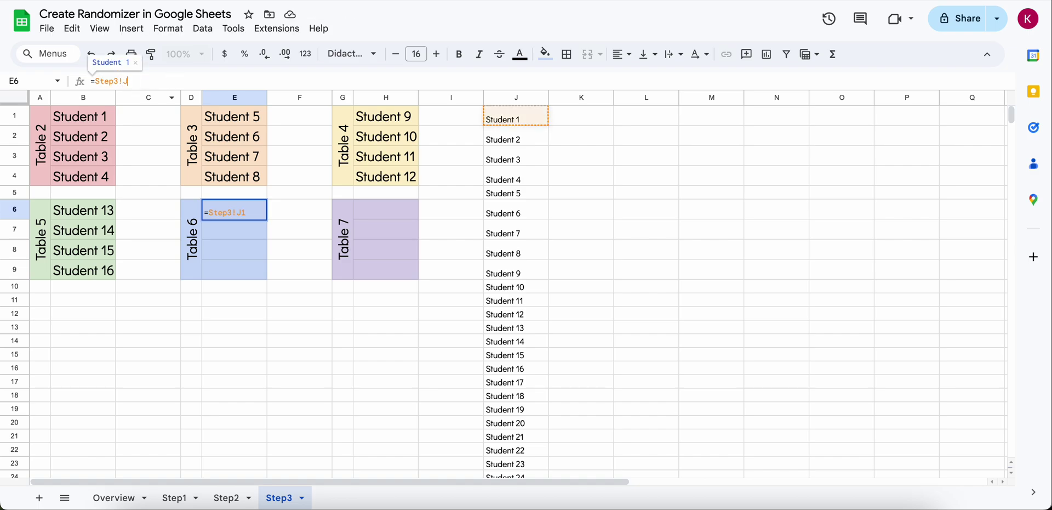
text(J17)
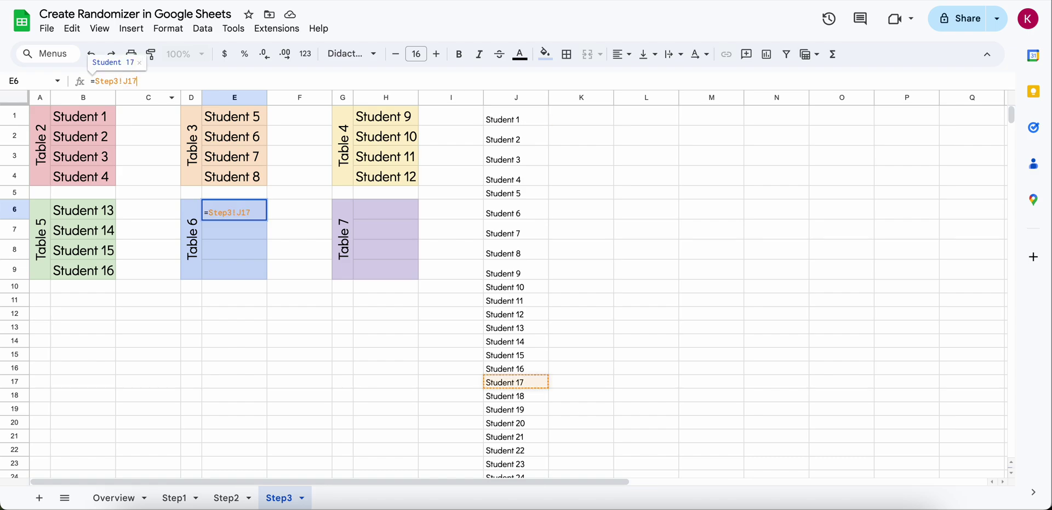
key(Return)
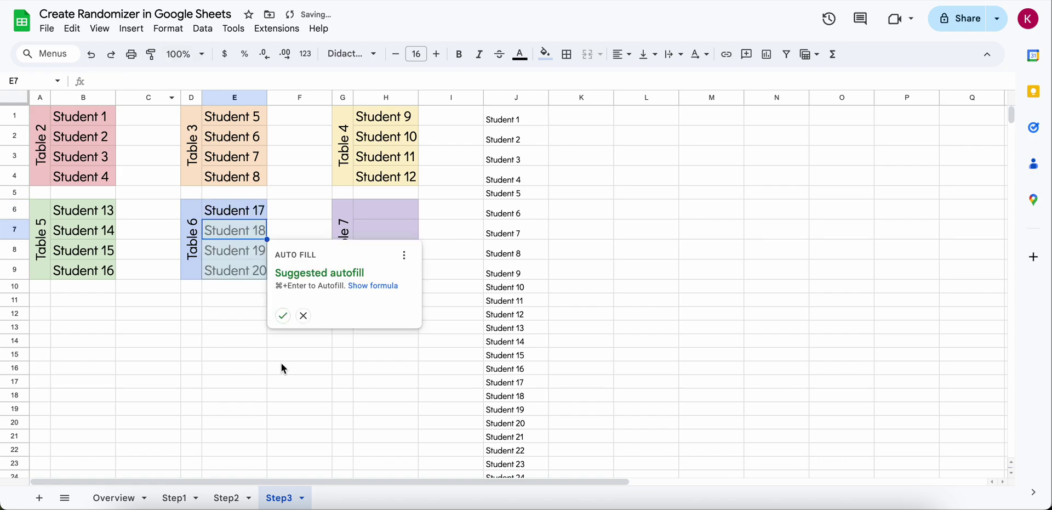
click(284, 316)
Enter =Step3!J21 in H6, the first seat of Table 7, and autofill the suggested references into H7:H9
click(383, 214)
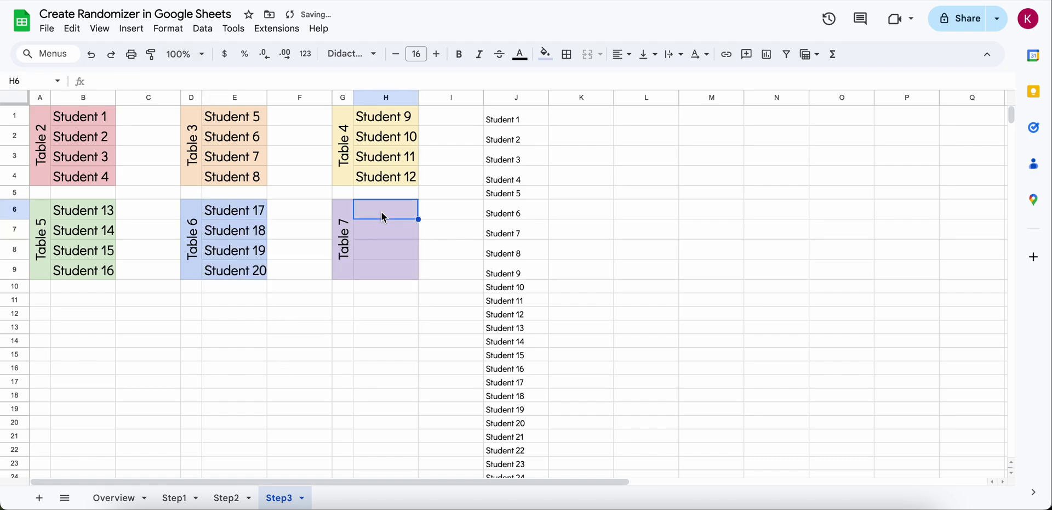
click(103, 81)
text(=Step3!J1)
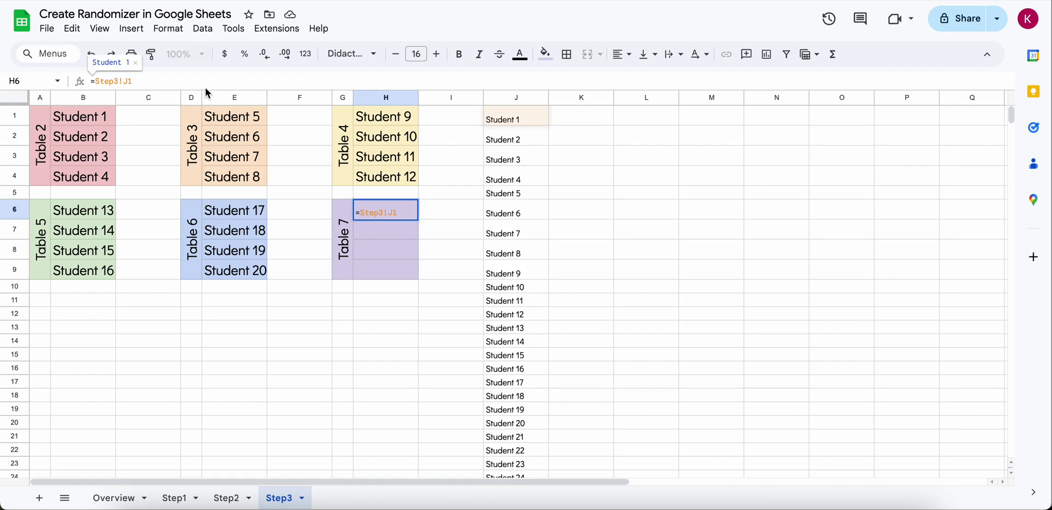
key(BackSpace)
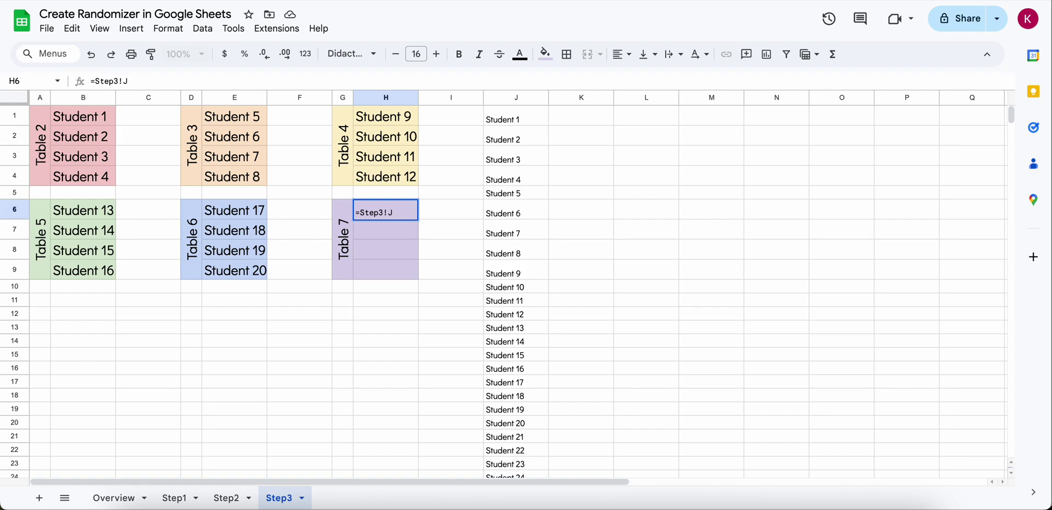
text(21)
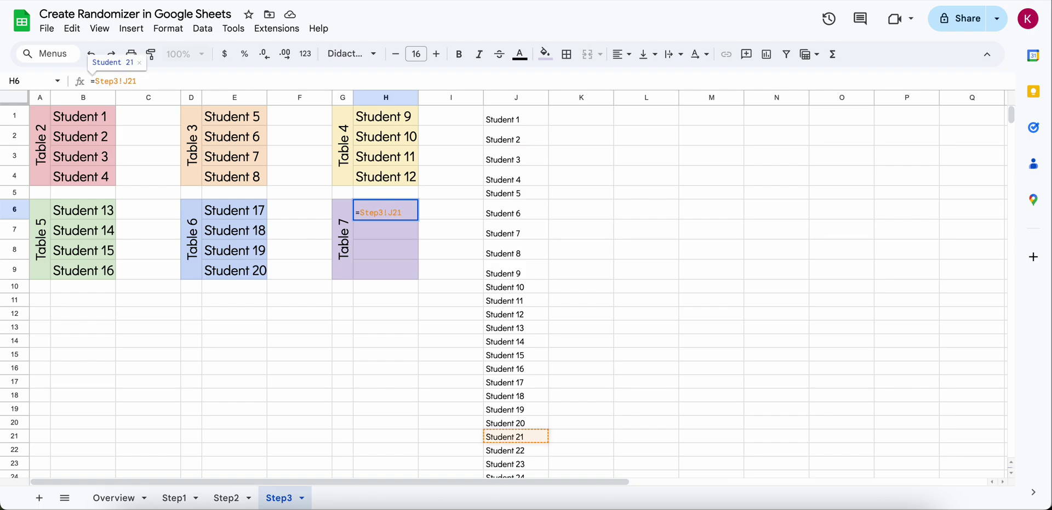
key(Return)
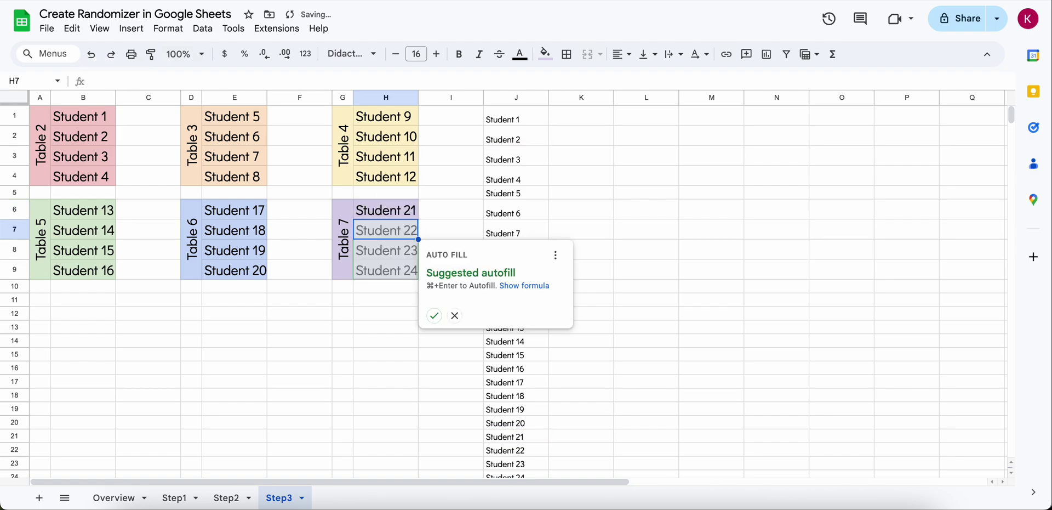
click(434, 315)
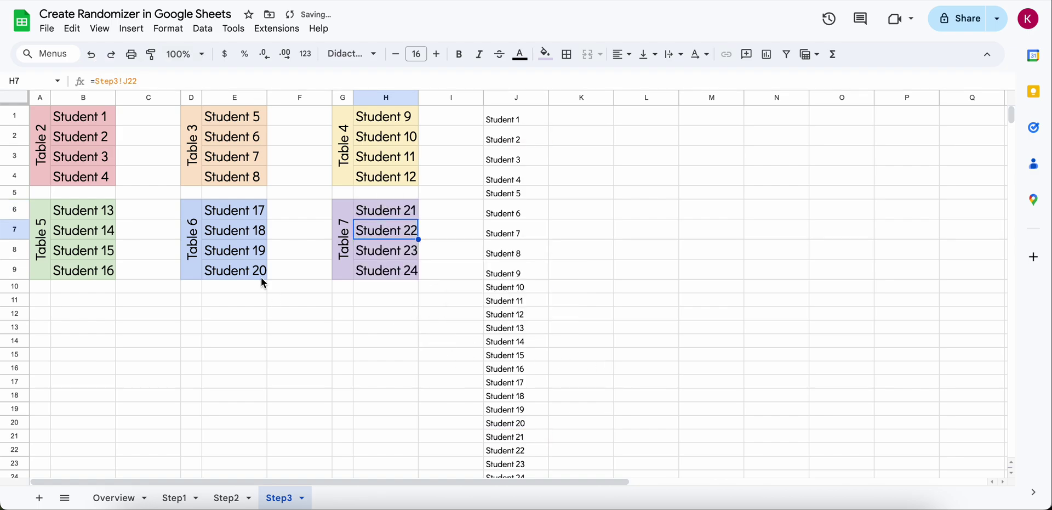
Copy the Table 7 block G6:H9 and paste it at A11, below the Table 5 block
click(342, 220)
drag(342, 219, 413, 271)
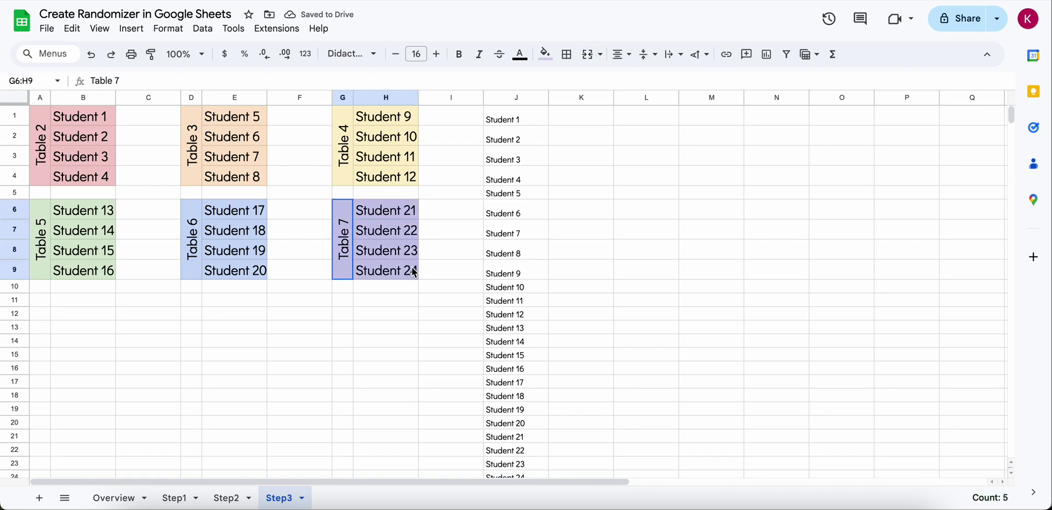
key(ctrl+c)
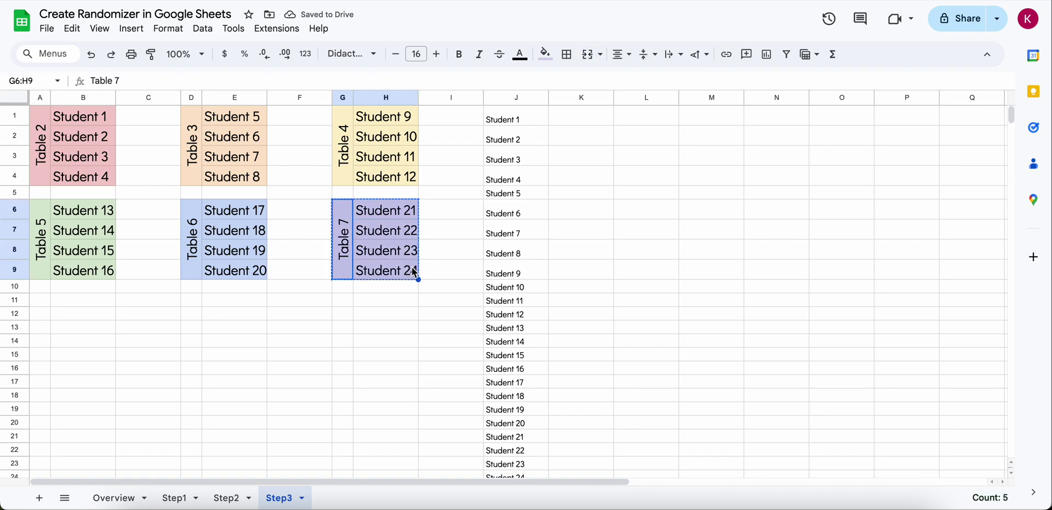
click(42, 301)
key(ctrl+v)
Change the label of the pasted block in A11:A14 to Table 8
click(45, 305)
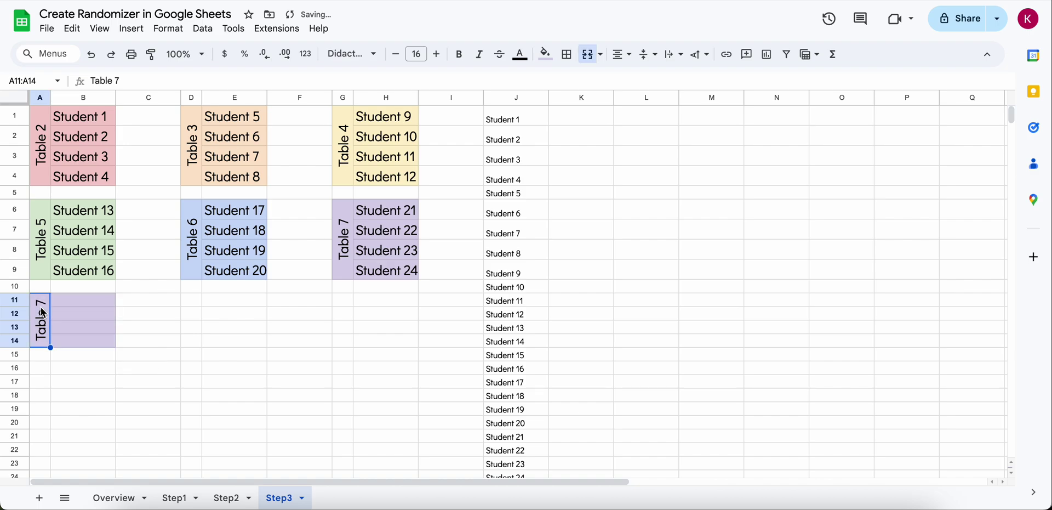
click(127, 80)
key(BackSpace)
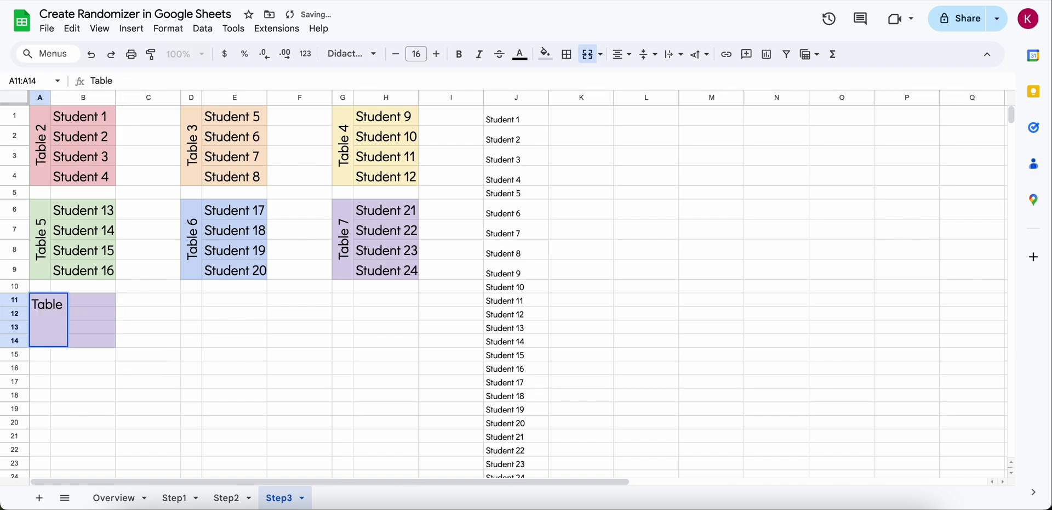
text(8)
key(Return)
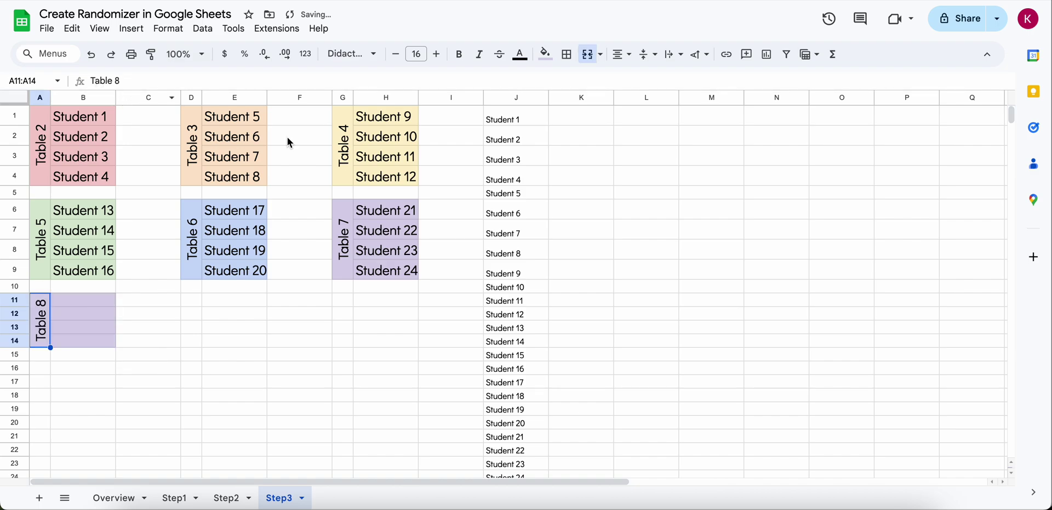
click(395, 274)
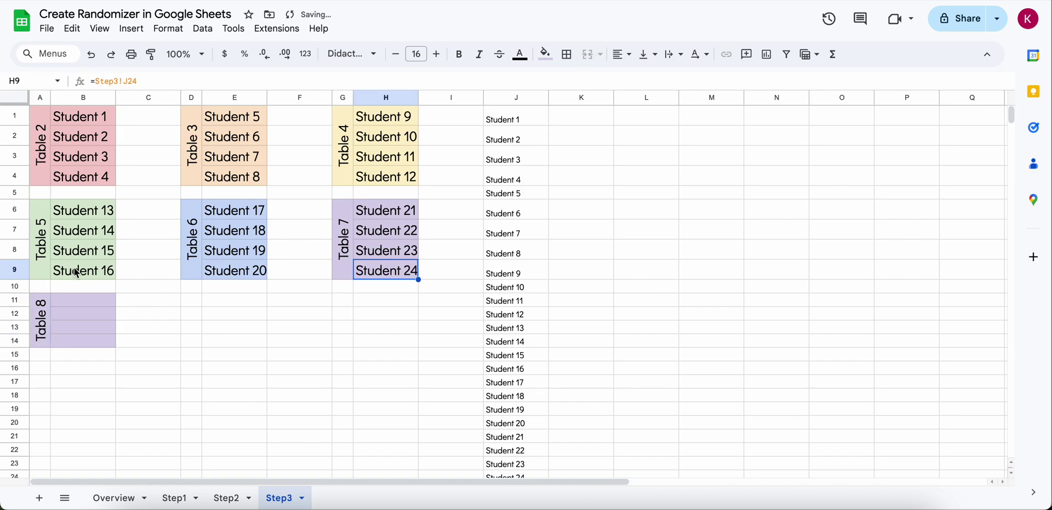
Copy the seat formula from H9 into B11, the first seat of Table 8, and change it to =Step3!J25
triple_click(153, 81)
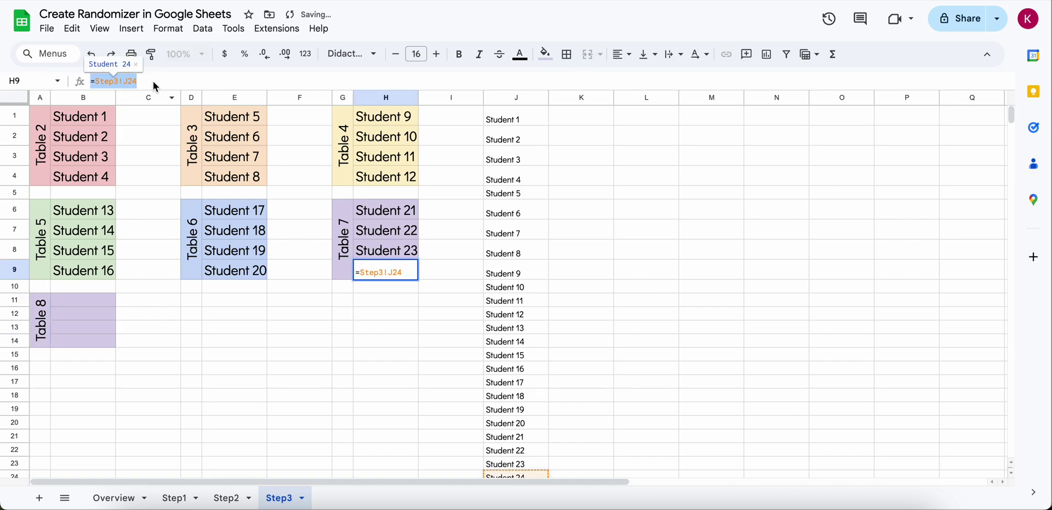
click(71, 302)
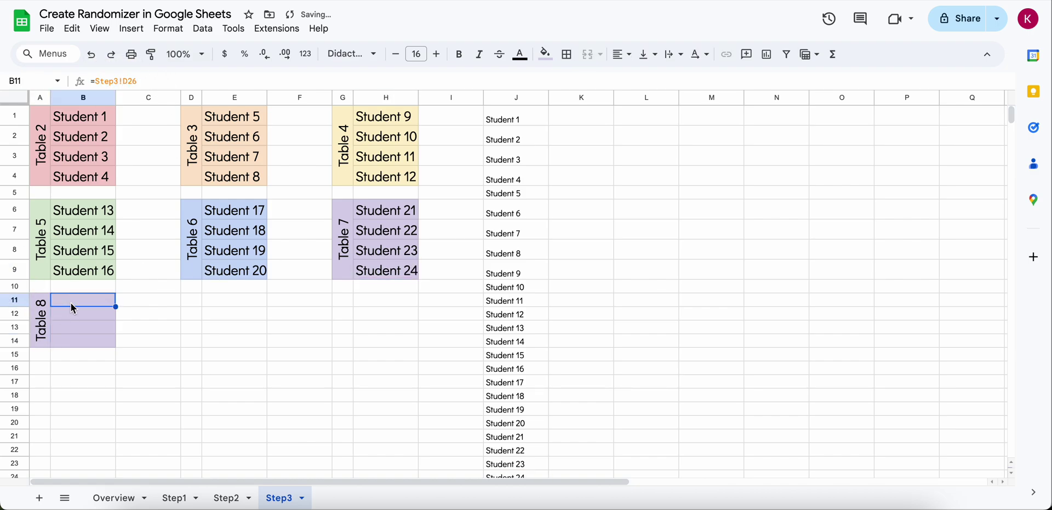
key(ctrl+v)
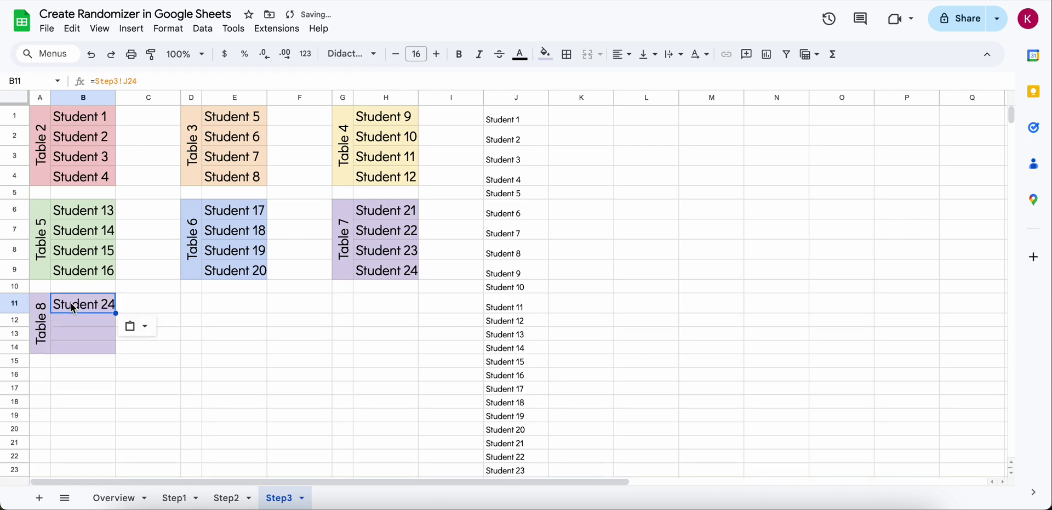
click(151, 80)
key(BackSpace)
text(5)
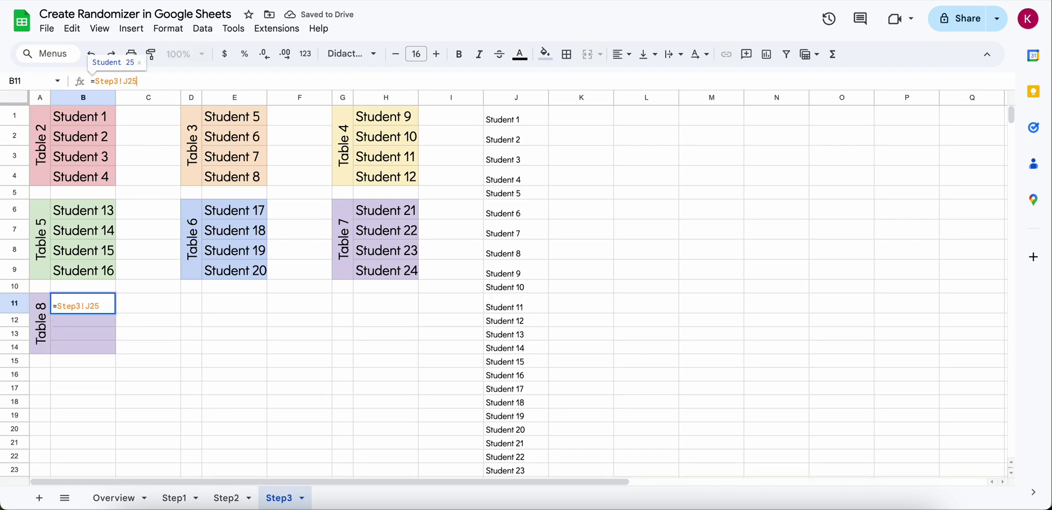
click(426, 407)
scroll(446, 383, down, 3)
scroll(446, 382, up, 2)
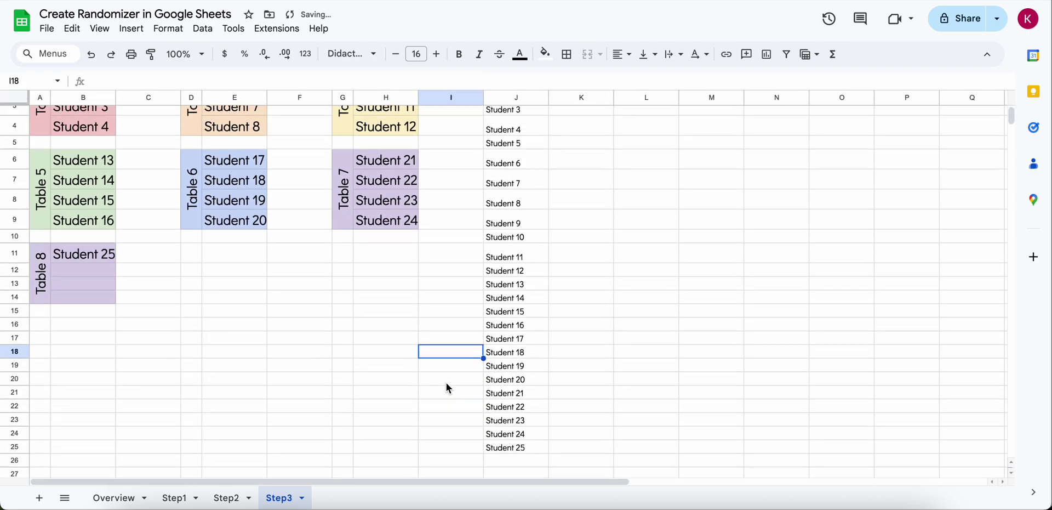
scroll(449, 388, up, 2)
scroll(448, 388, down, 2)
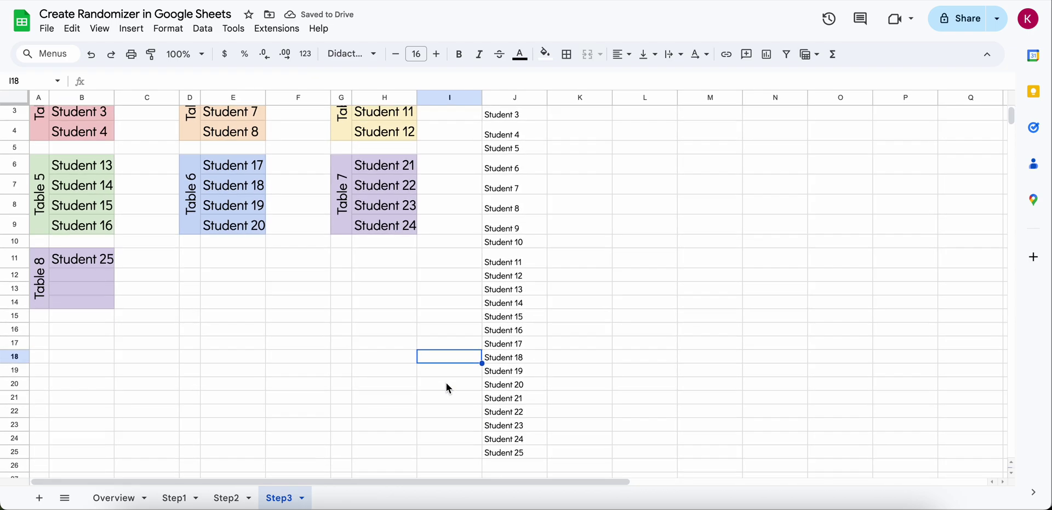
scroll(449, 388, up, 1)
scroll(448, 383, up, 1)
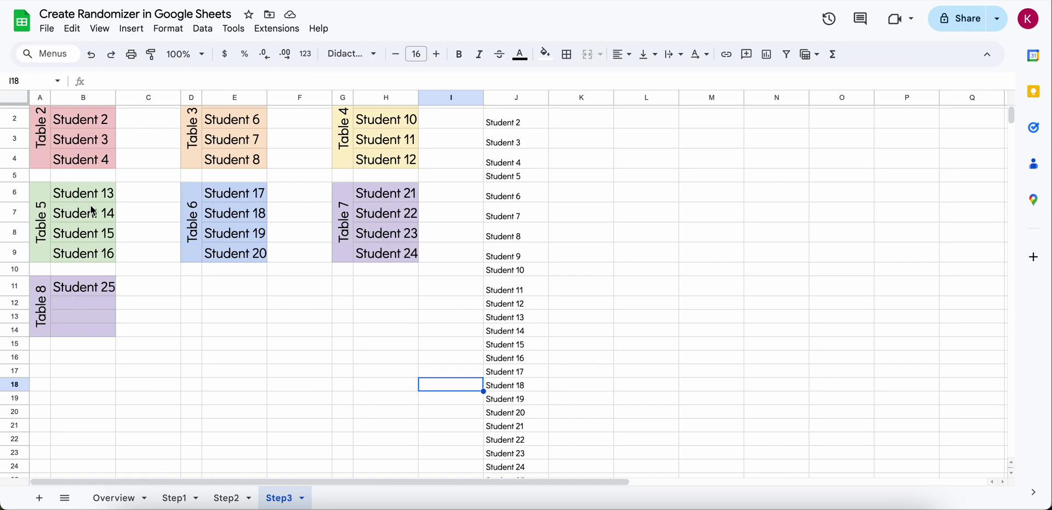
Move the =Step3!J16 reference from B9, the last seat of Table 5, to B12, the second seat of Table 8
click(76, 255)
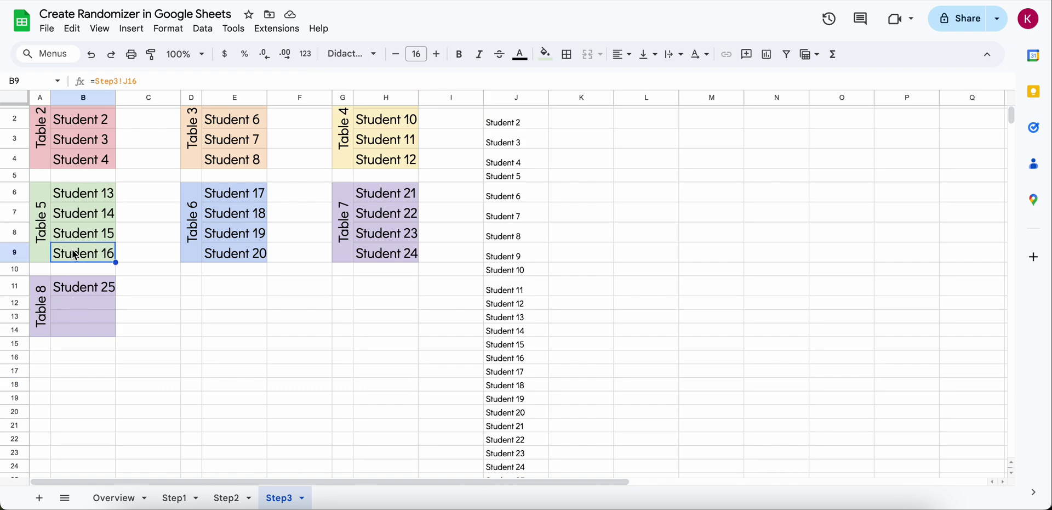
click(108, 77)
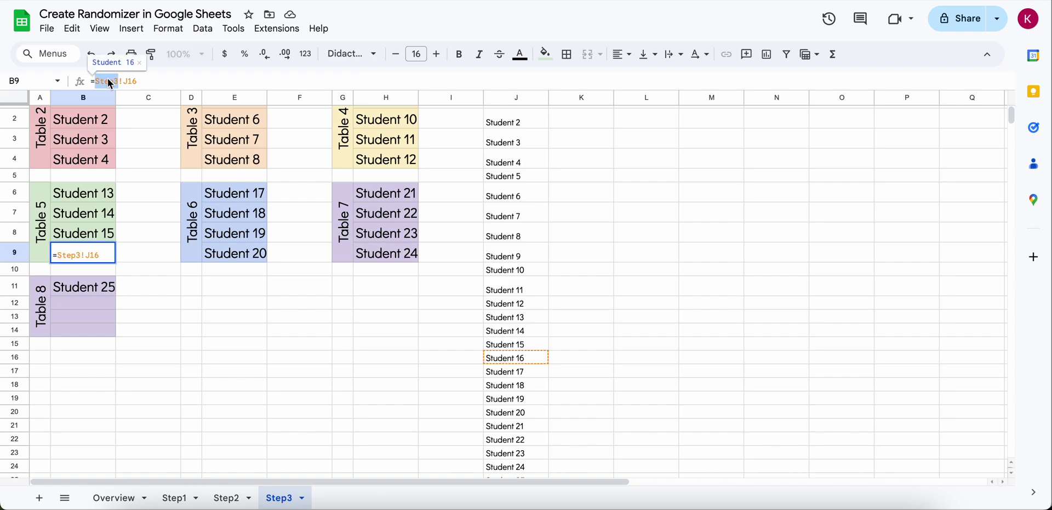
click(92, 303)
key(super+v)
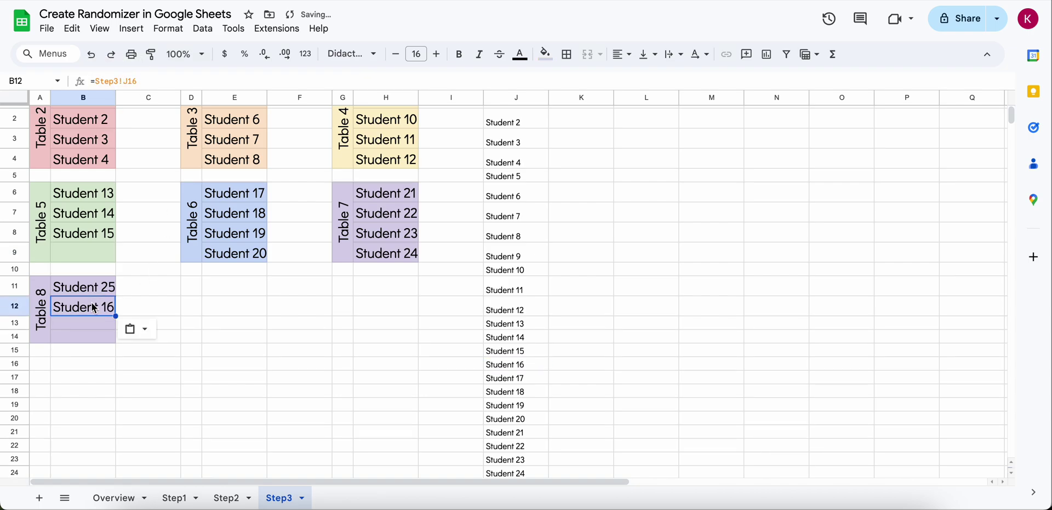
click(257, 334)
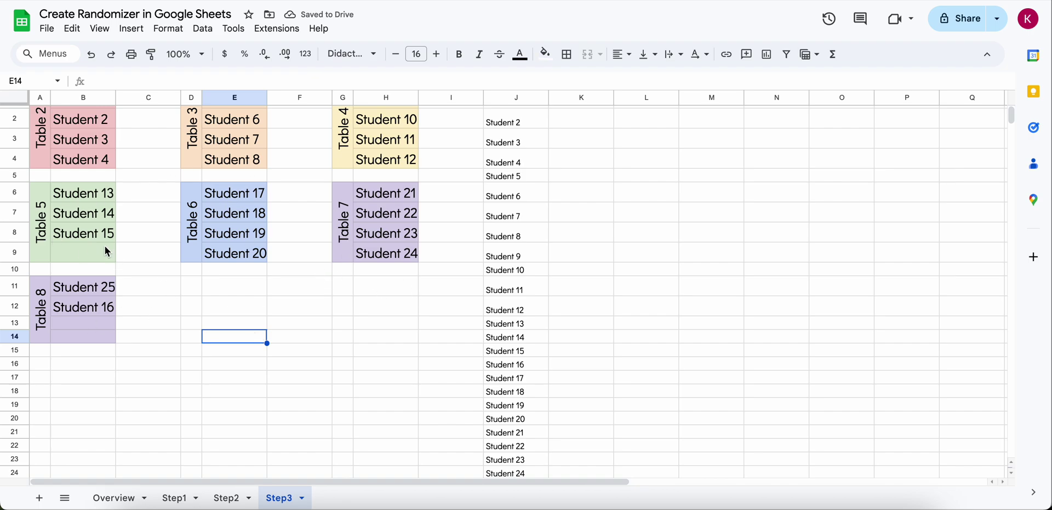
Consult the step list on the Overview sheet and randomize the student list in column J of Step3
scroll(204, 212, up, 1)
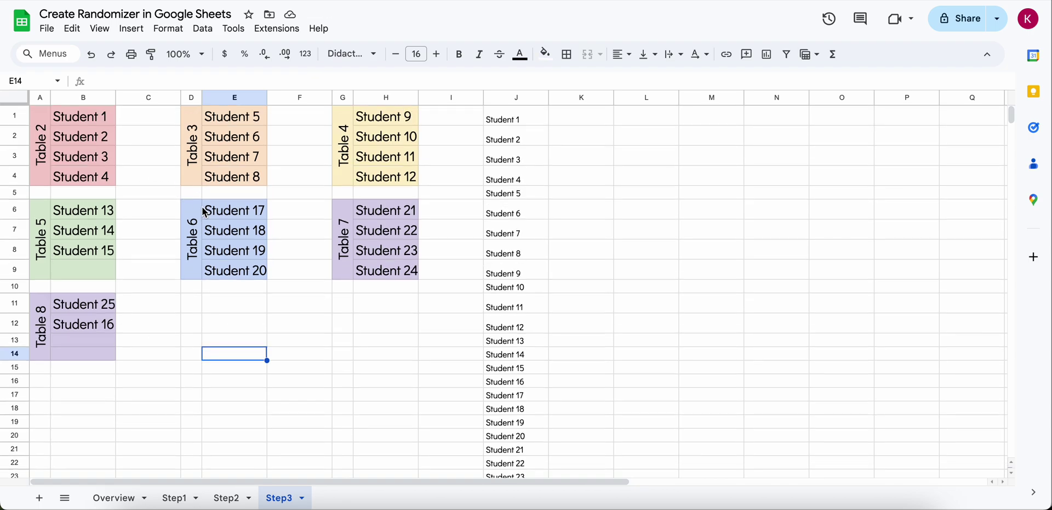
click(516, 98)
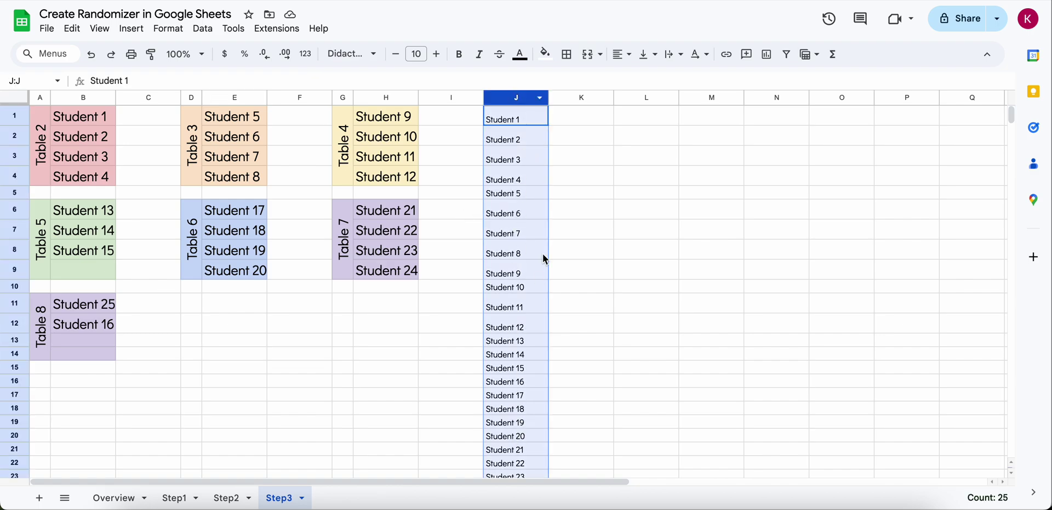
click(116, 500)
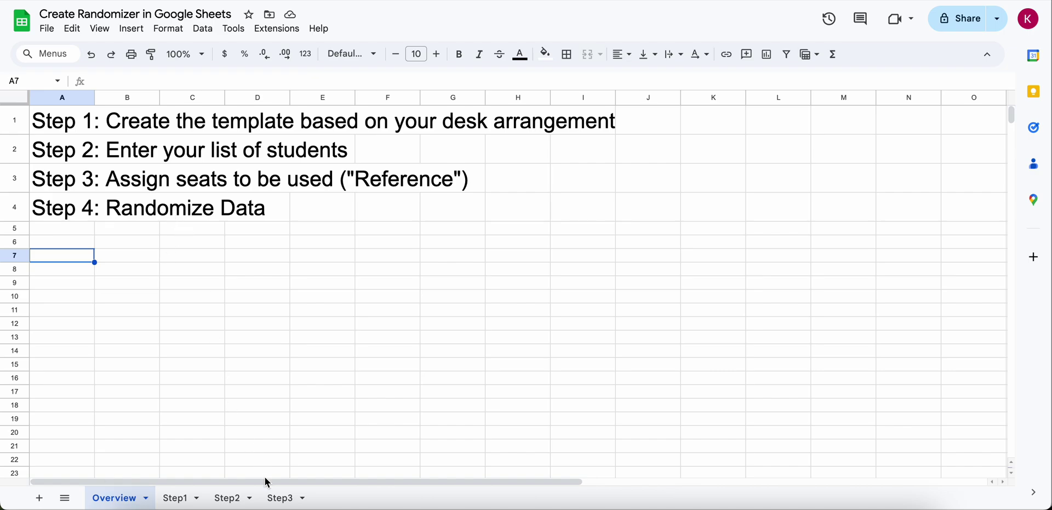
click(282, 498)
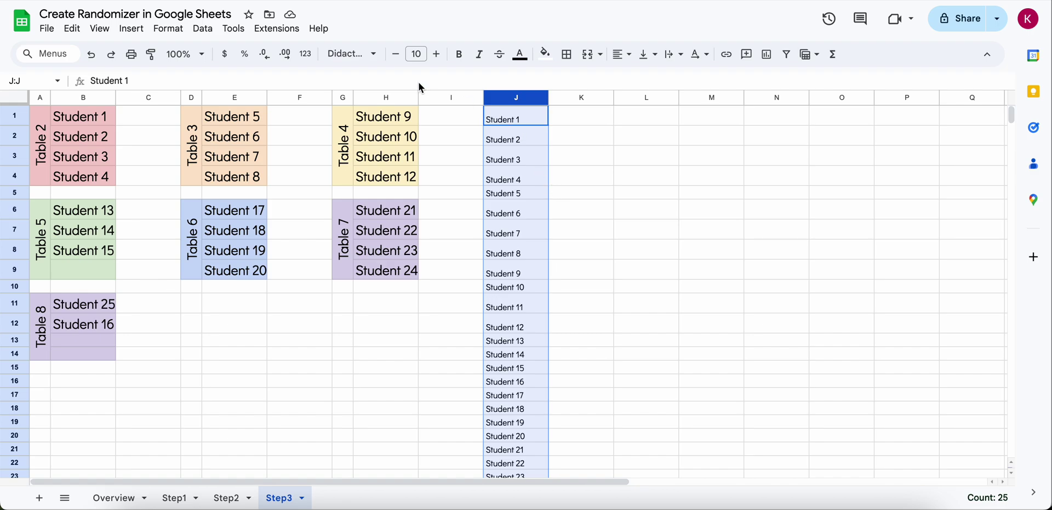
click(521, 98)
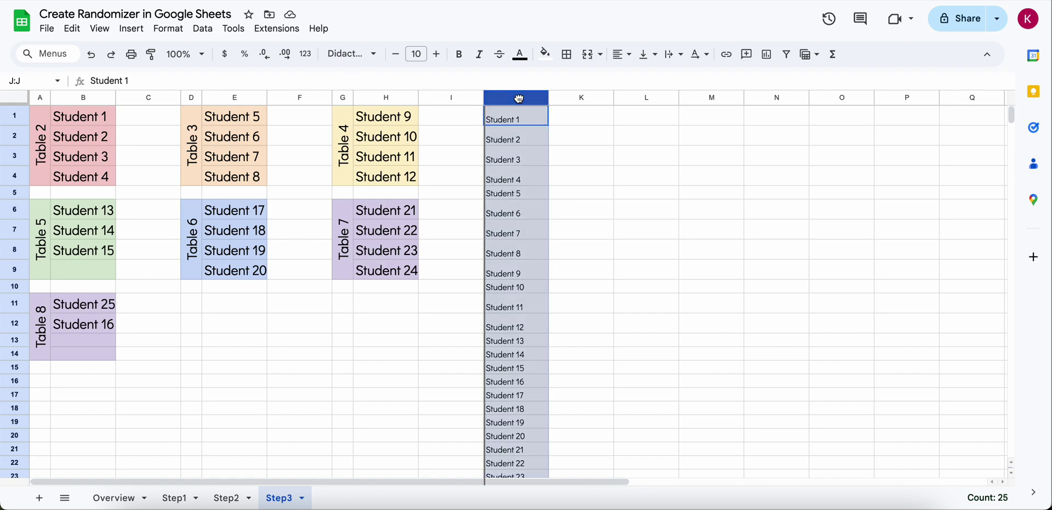
click(204, 30)
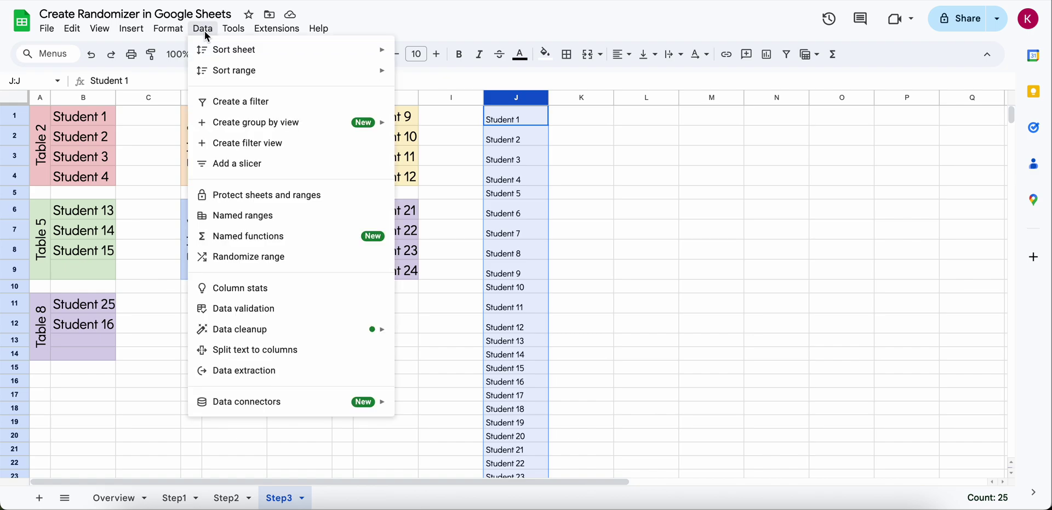
click(265, 265)
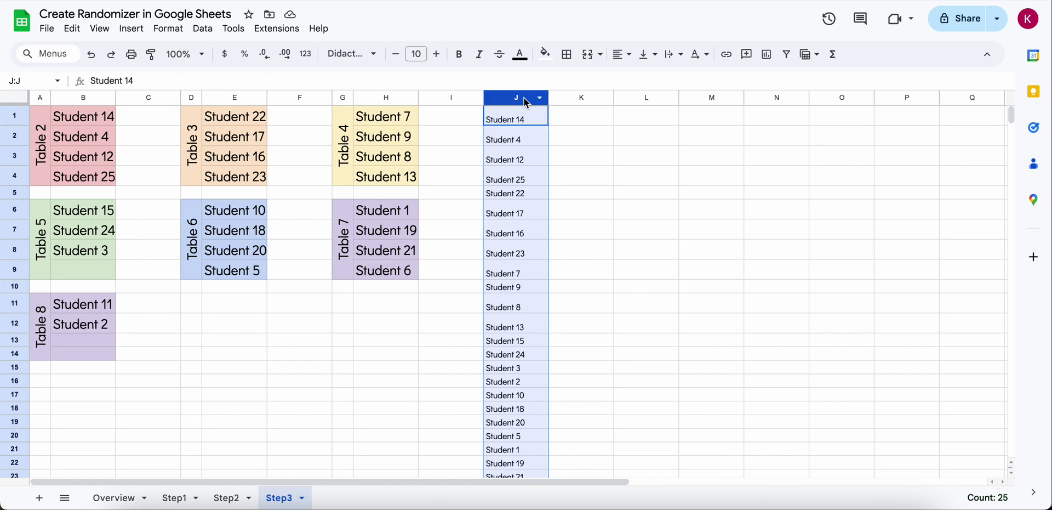
Randomize the student list in column J five more times to reshuffle the seats, and deselect the column
click(201, 28)
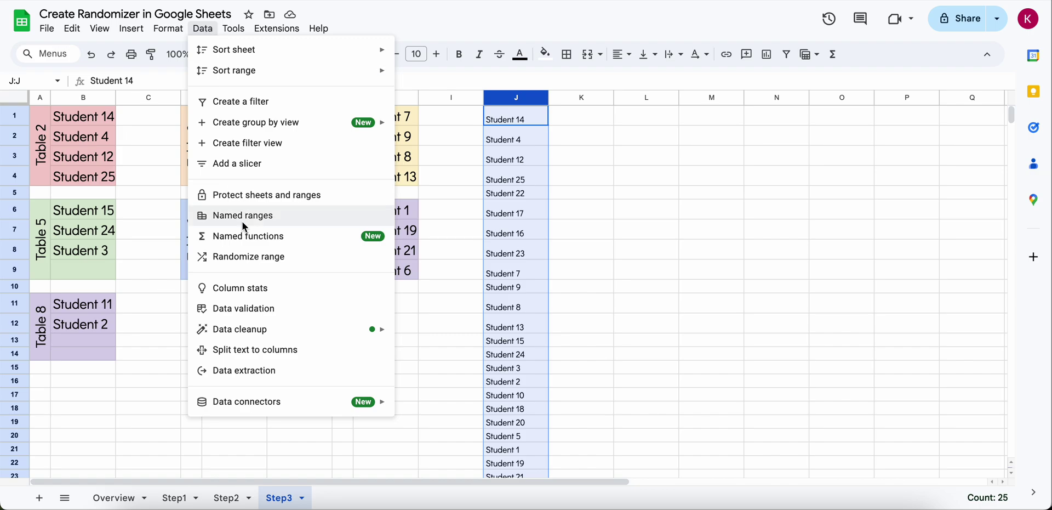
click(255, 253)
click(203, 28)
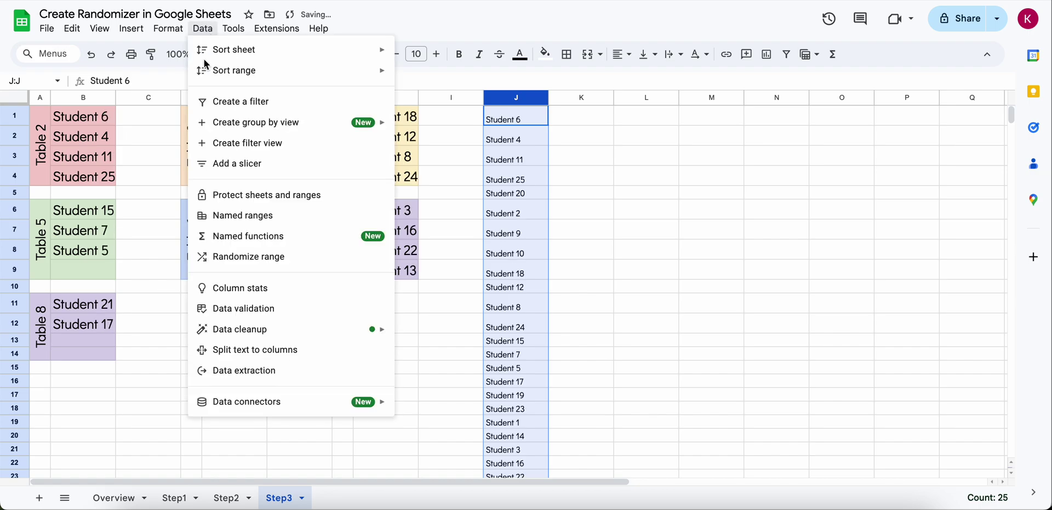
click(248, 256)
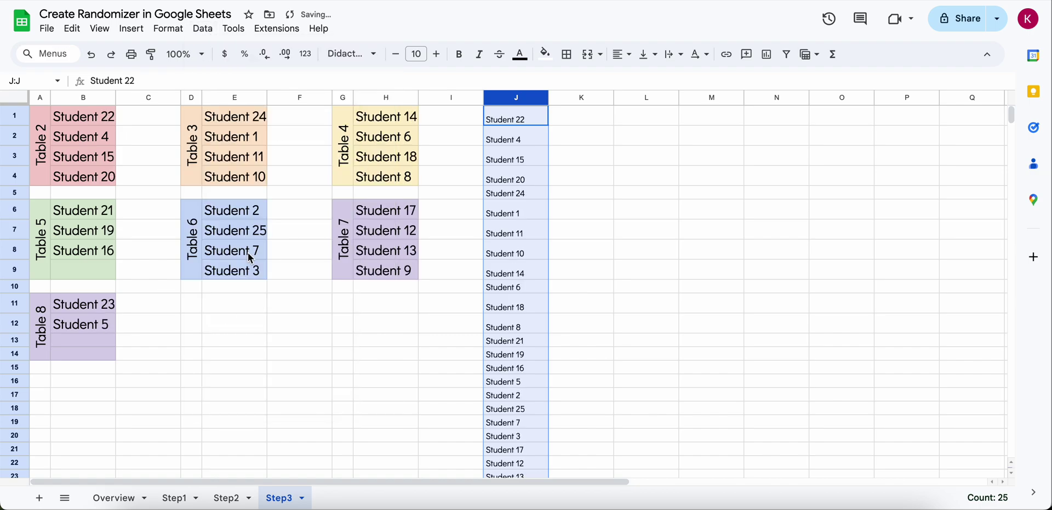
click(201, 29)
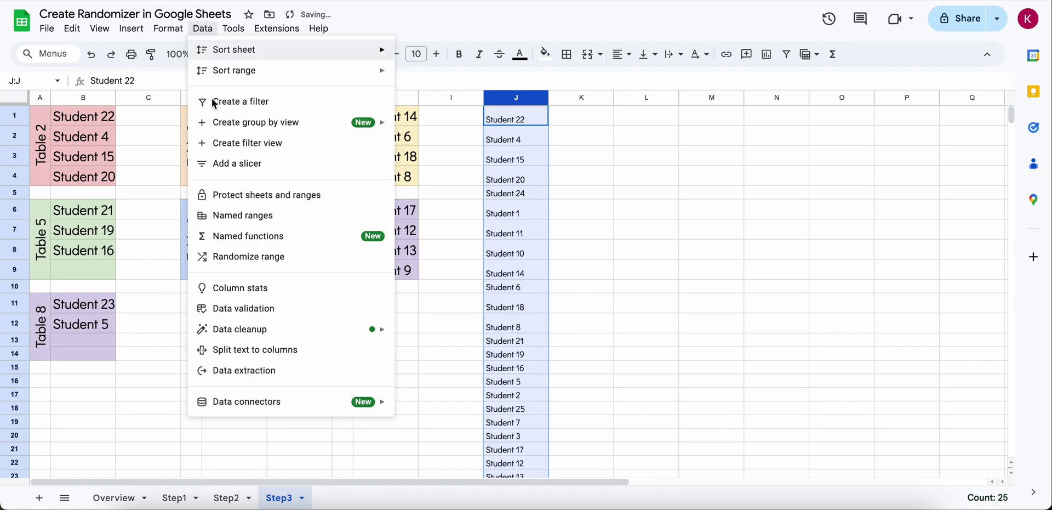
click(285, 257)
click(202, 28)
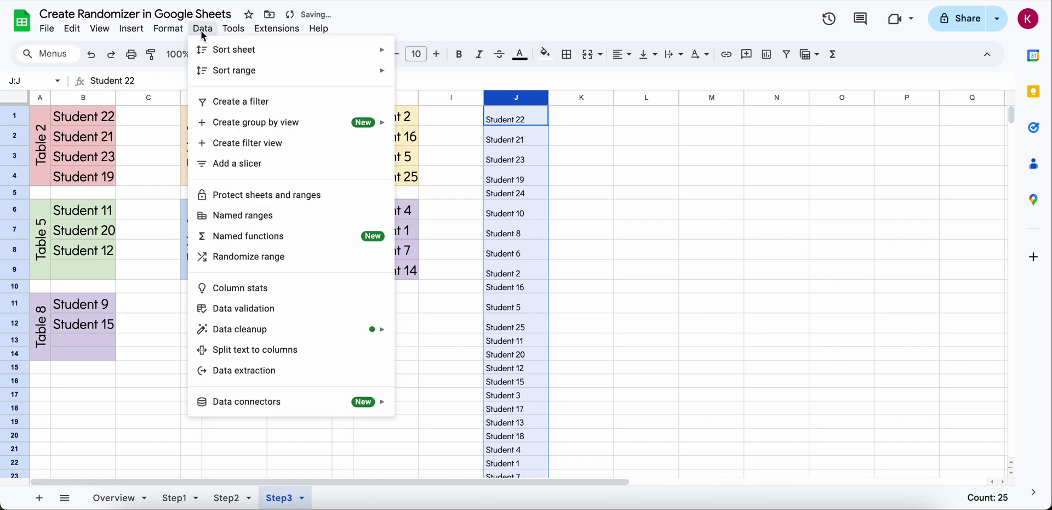
click(246, 256)
click(204, 31)
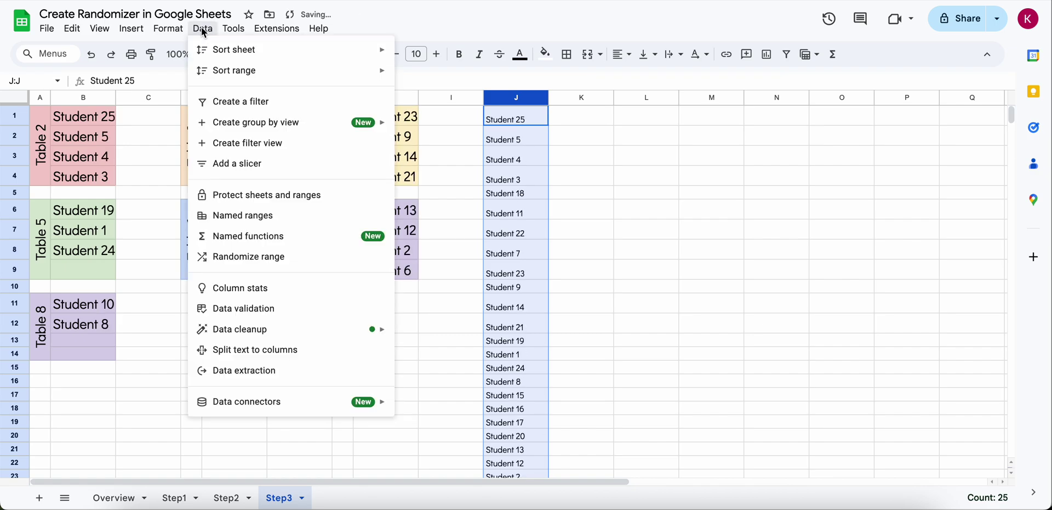
click(255, 256)
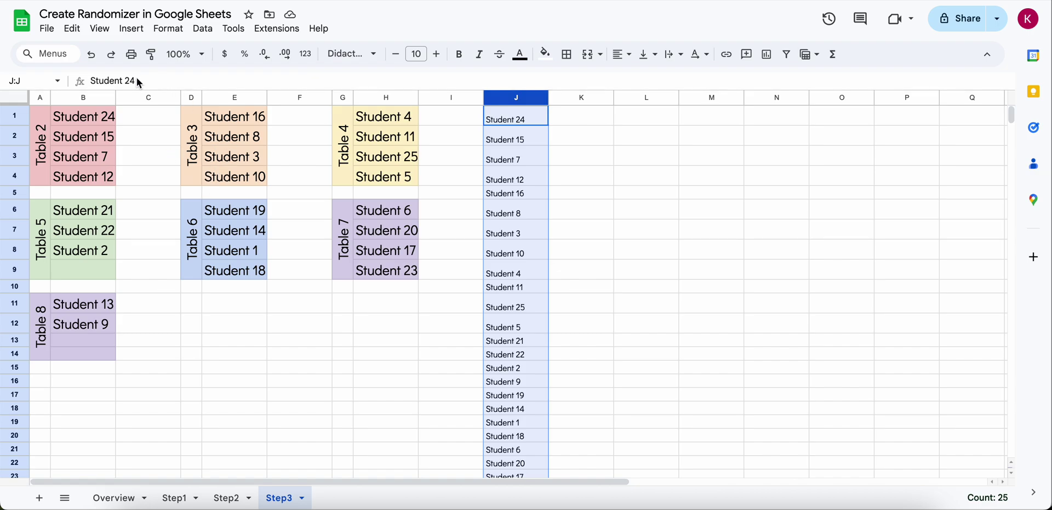
click(223, 176)
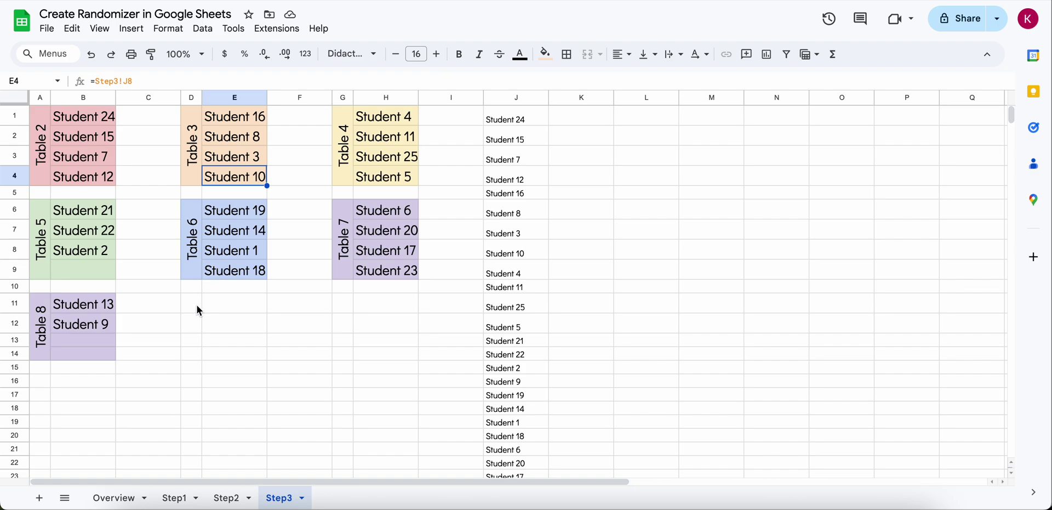
Copy the Table 8 block A11:B14 and paste it at D11, below the Table 6 block
click(40, 306)
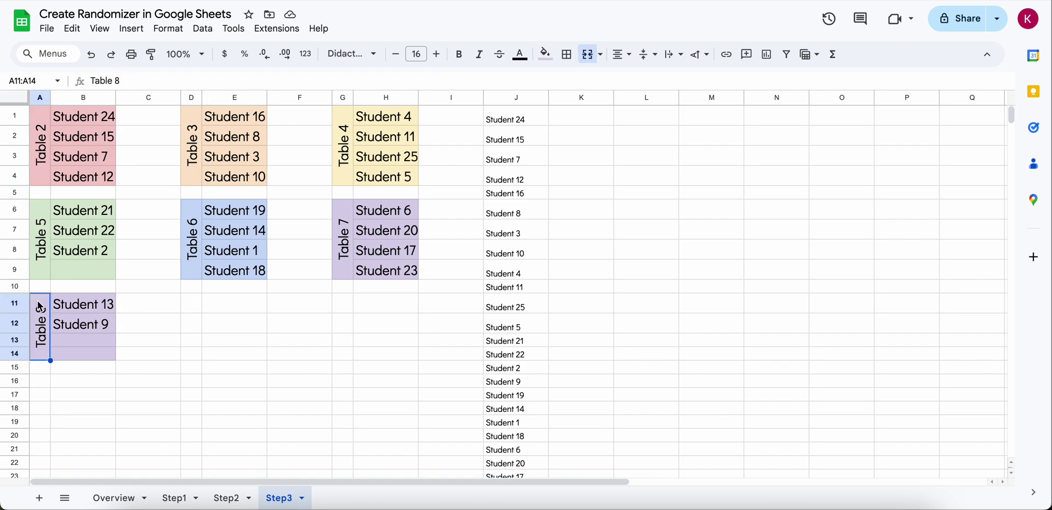
drag(39, 306, 95, 342)
key(ctrl+c)
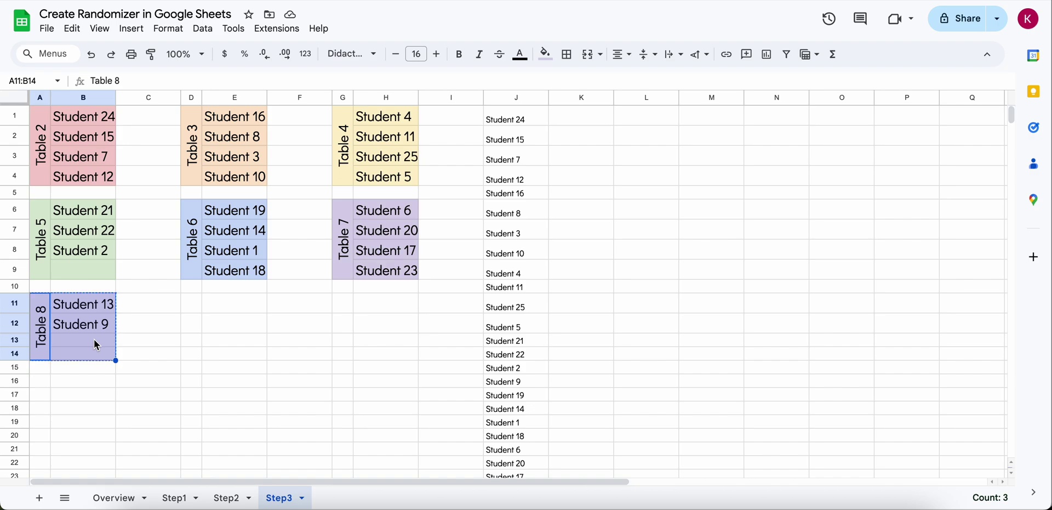
click(192, 297)
key(ctrl+v)
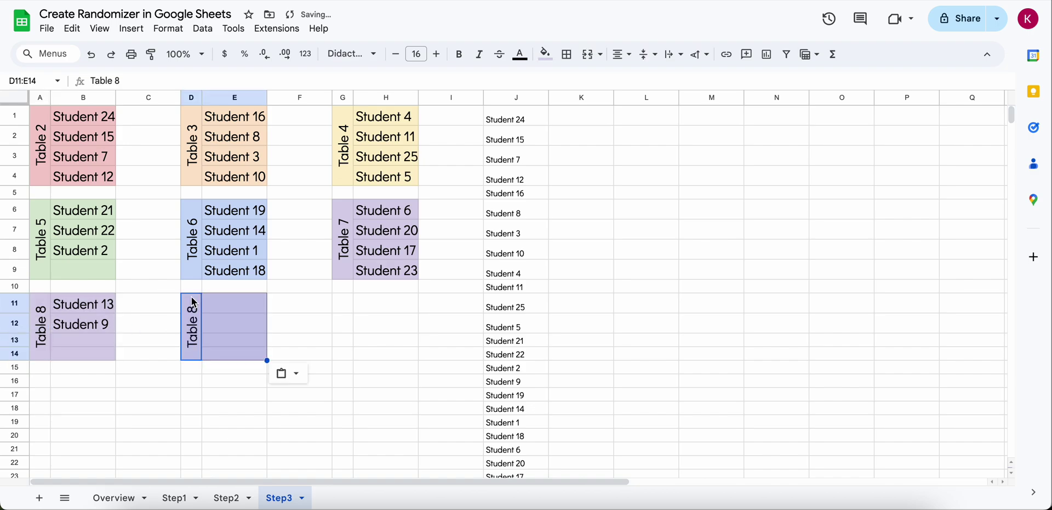
Change the label of the pasted block in D11:D14 to Table 9
click(195, 317)
click(126, 80)
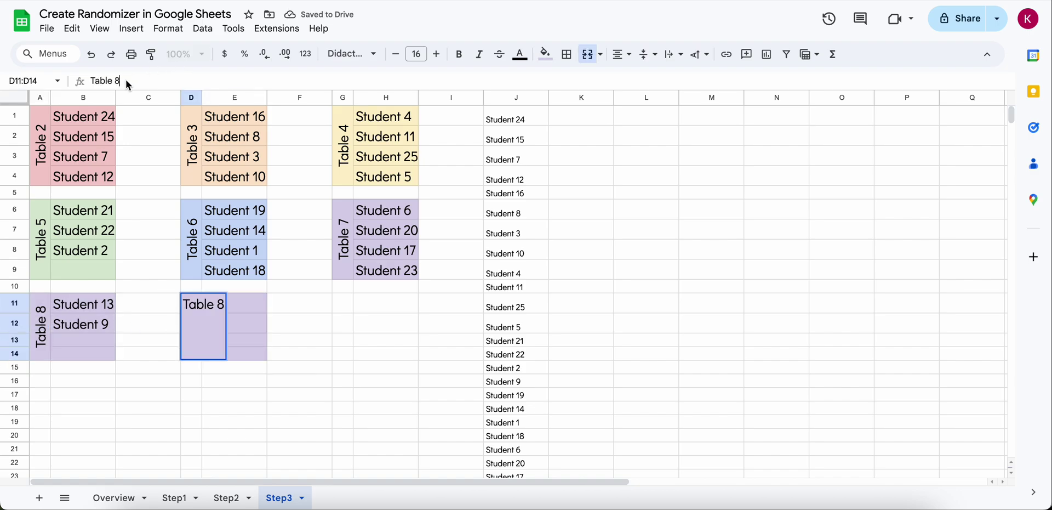
key(BackSpace)
text(9)
Enter a student's first name as fixed text in E11, the first seat of Table 9
click(243, 300)
text(Ben)
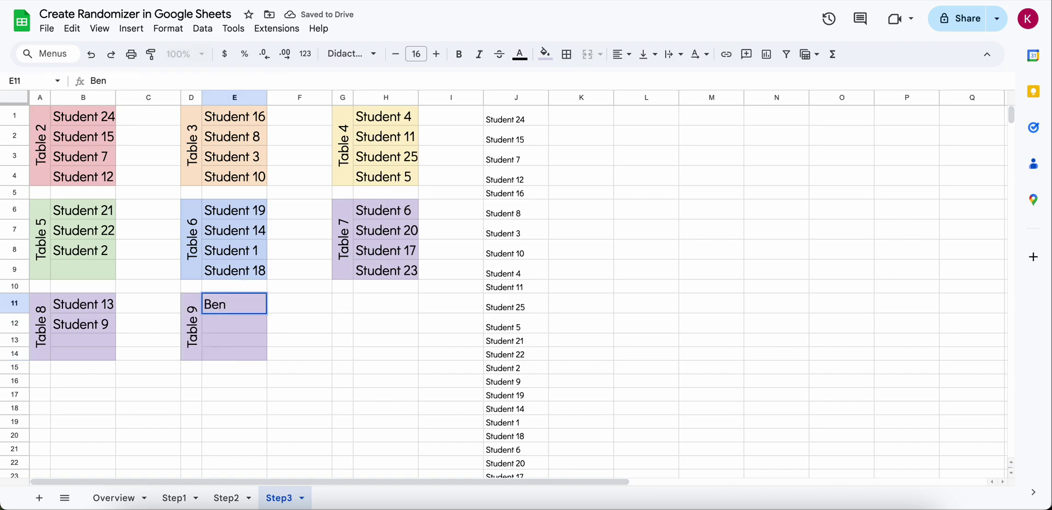
click(305, 361)
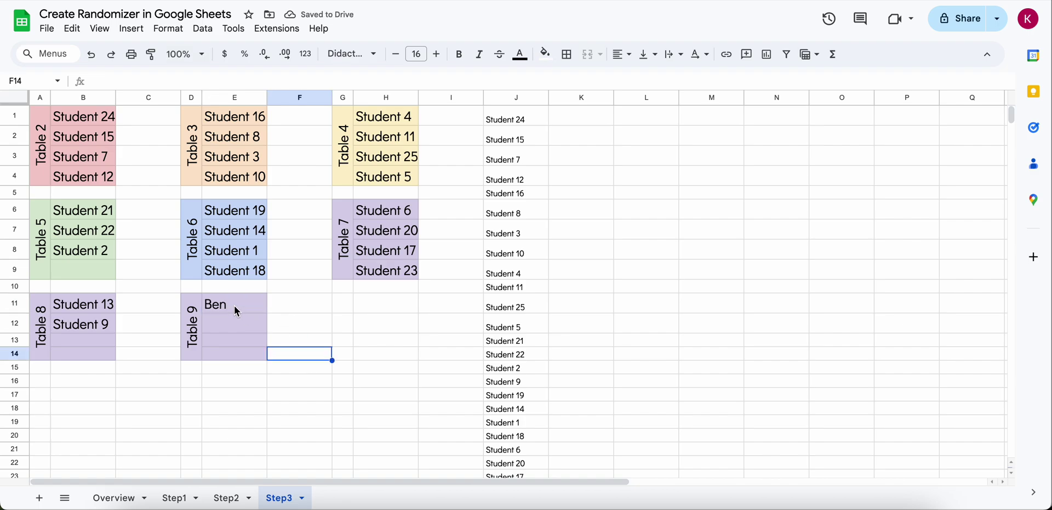
Randomize the column J student list again and select the fixed-name seat in E11
click(519, 98)
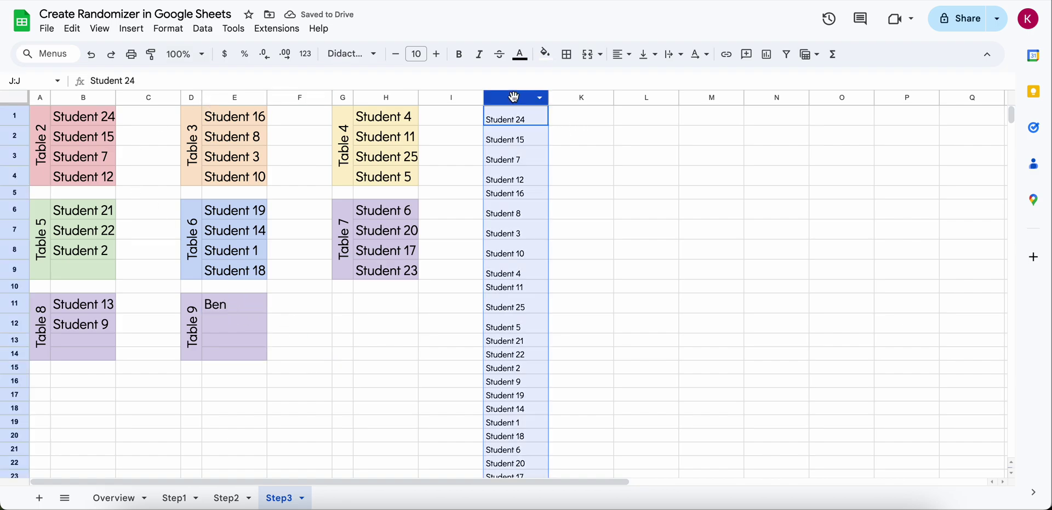
click(203, 29)
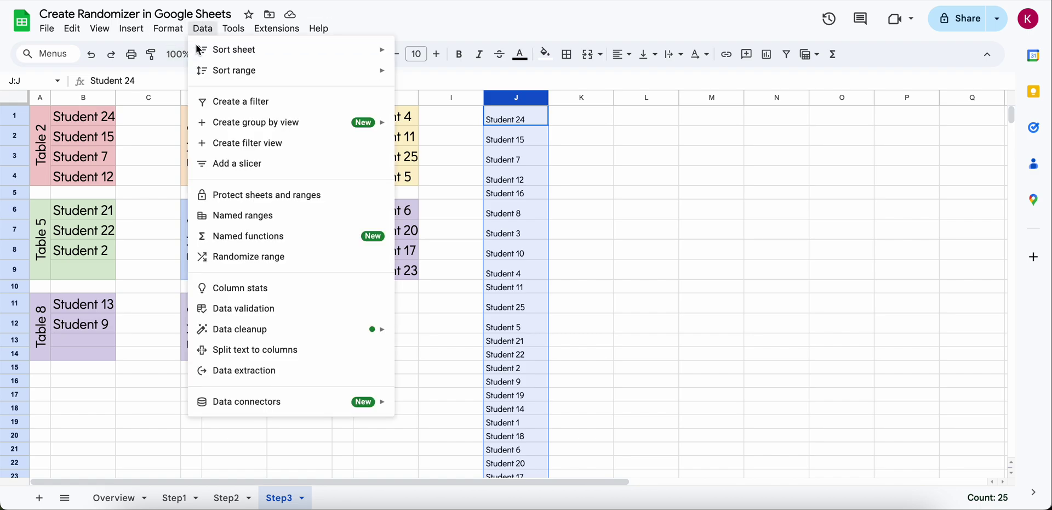
click(251, 254)
click(241, 300)
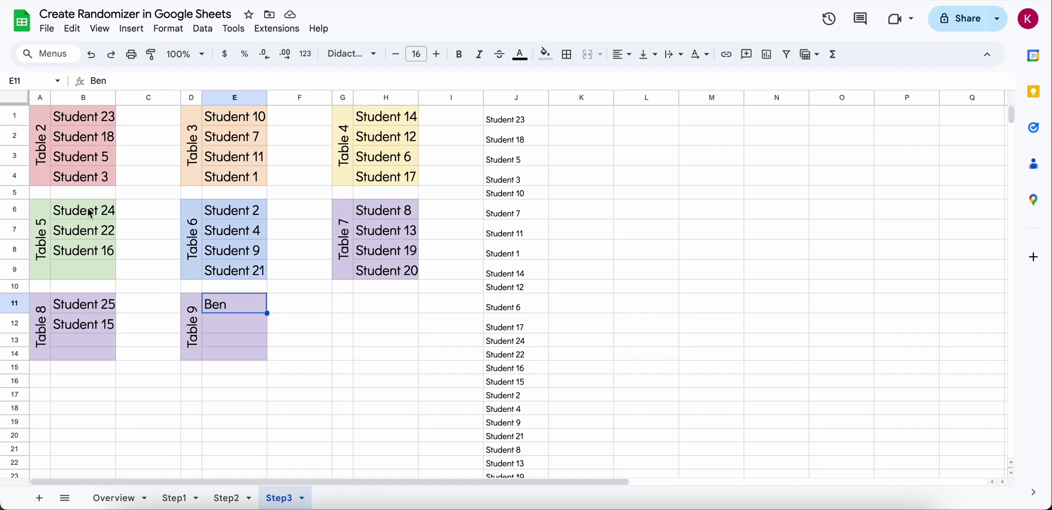
Enter the same student's first name as fixed text in B9, the empty last seat of Table 5
click(87, 274)
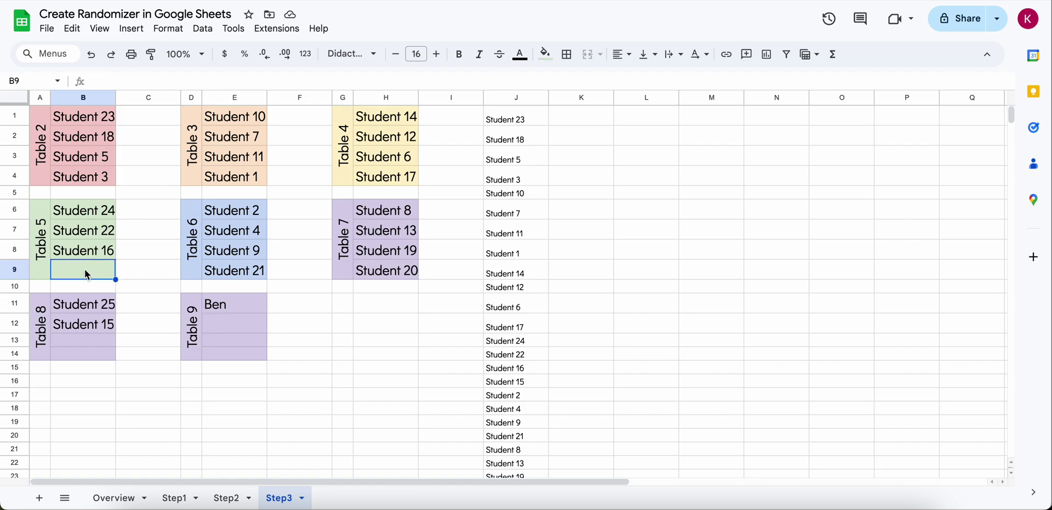
text(Ben)
key(Return)
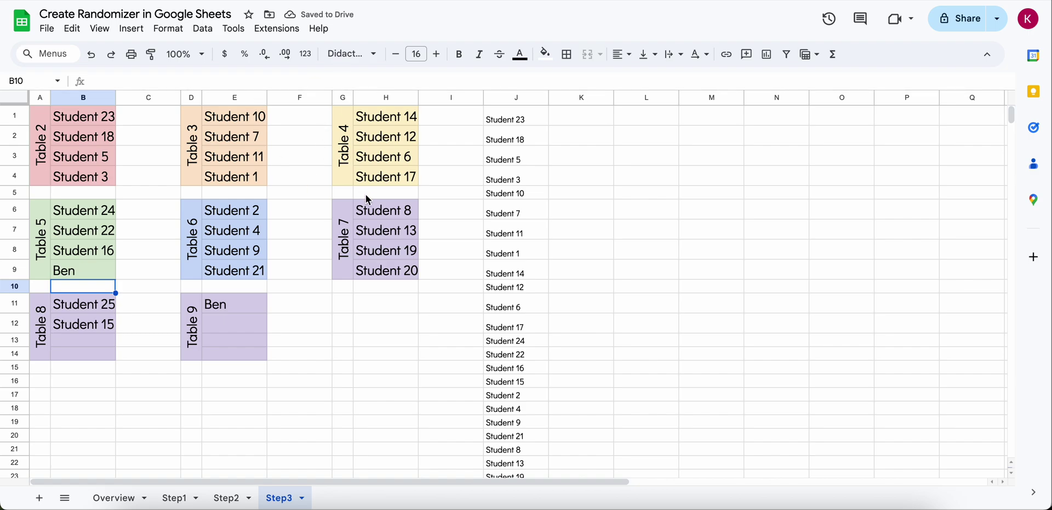
Review the Step1 and Step2 sheets, and select the student list in column J of Step3
click(223, 308)
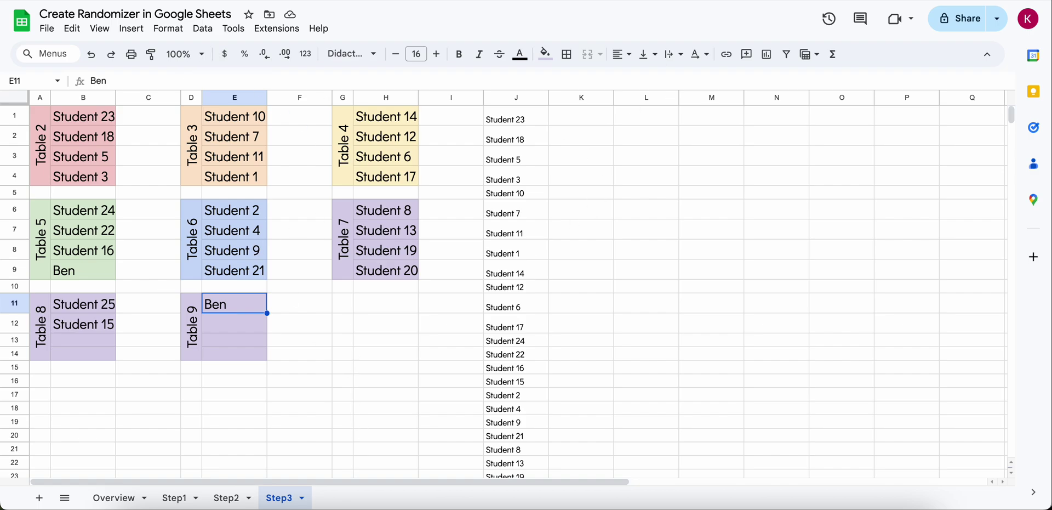
click(170, 500)
click(219, 500)
click(280, 500)
click(516, 102)
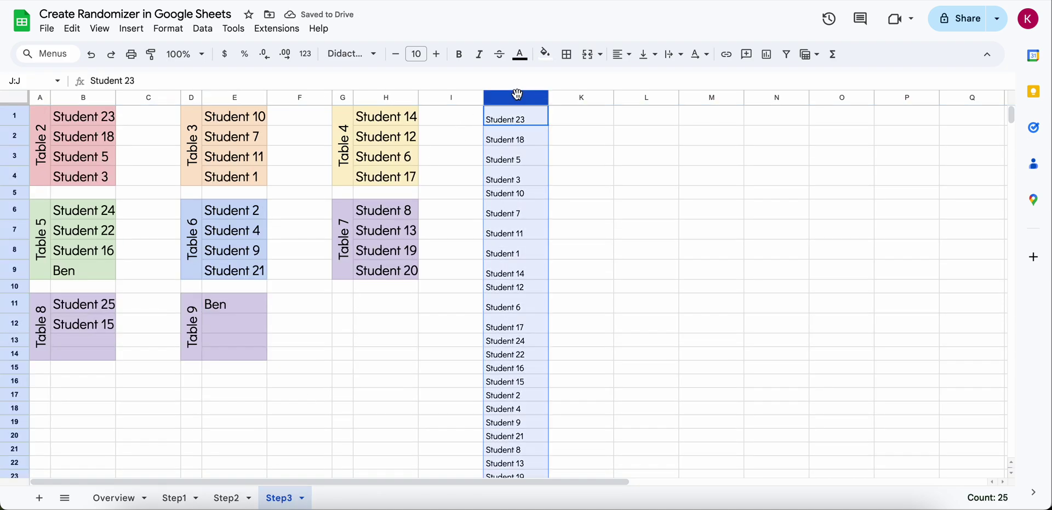